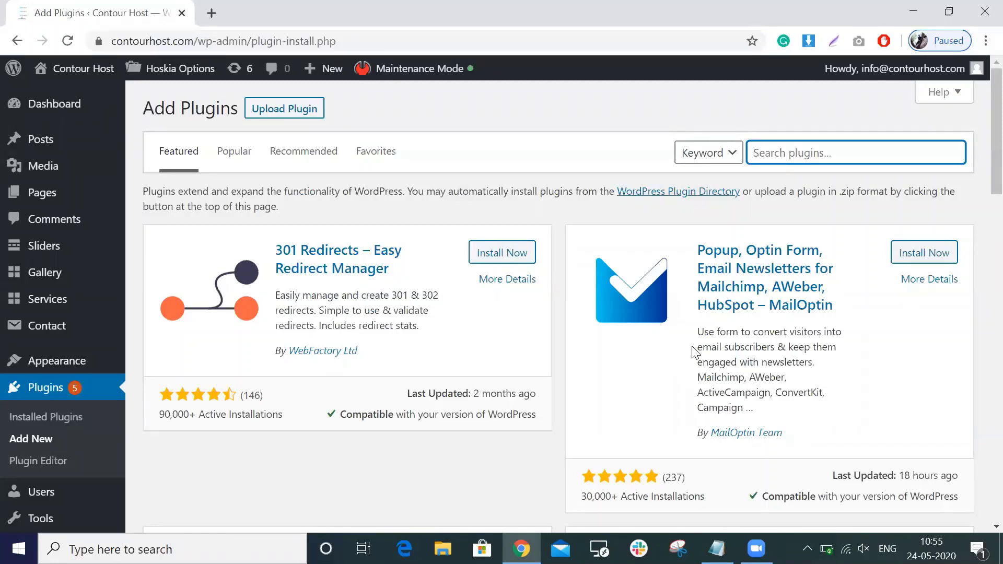
Search plugins for 'wpform' and install Contact Form by WPForms.
{"action": "type", "text": "wp"}
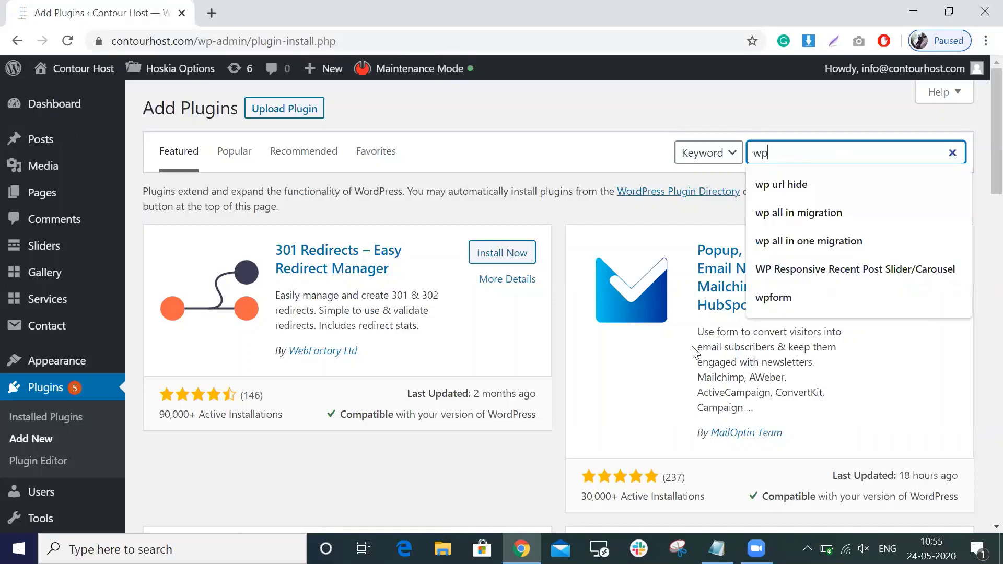
{"action": "type", "text": "form"}
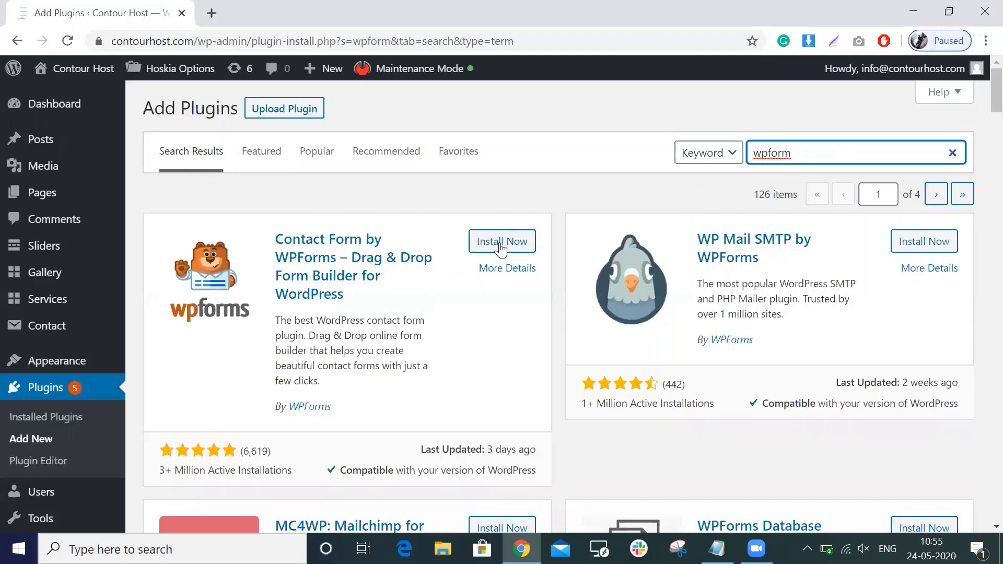
{"action": "left_click", "coordinate": [500, 243]}
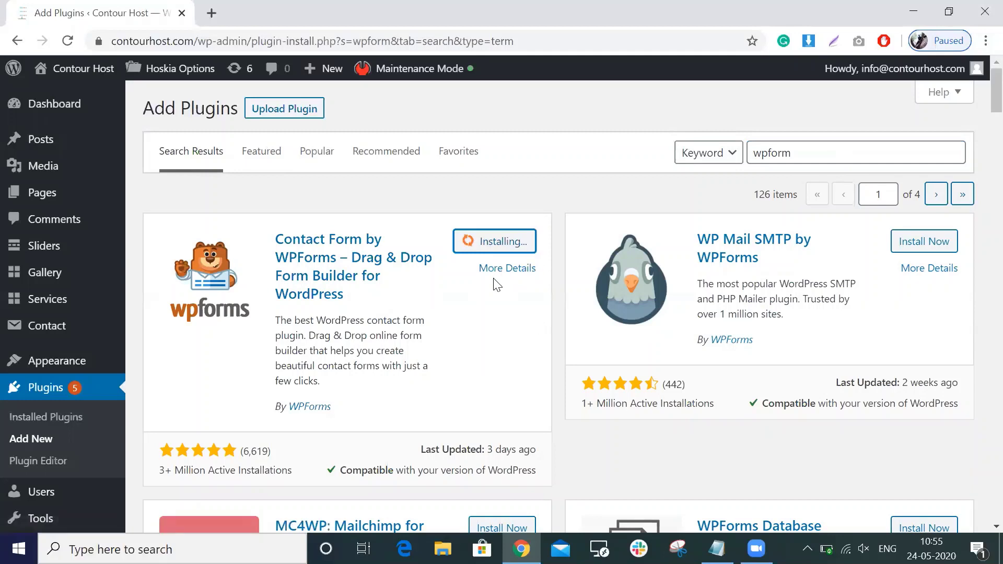
{"action": "scroll", "coordinate": [522, 293], "scroll_direction": "down", "scroll_amount": 1}
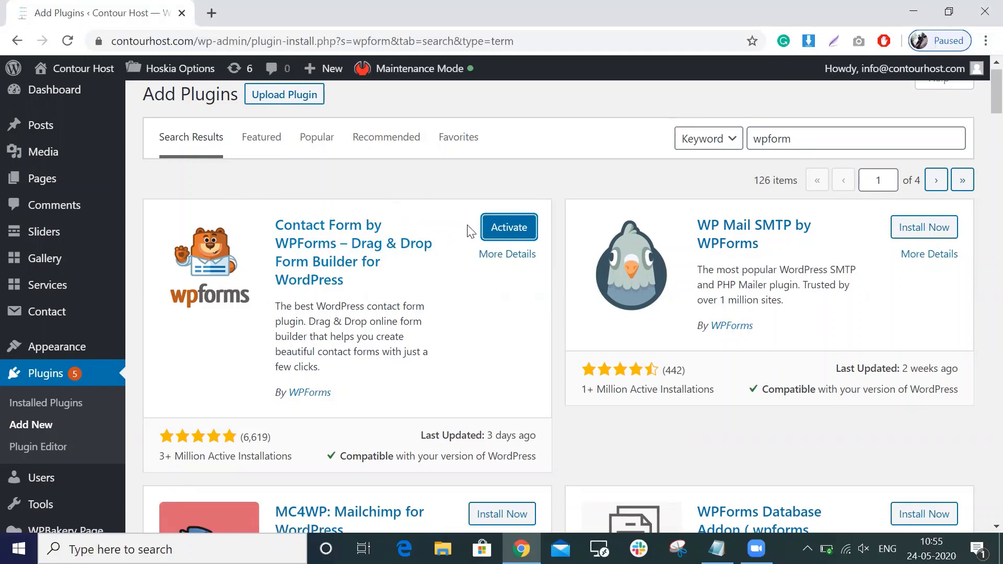
Activate WPForms and start creating the first form from its welcome page.
{"action": "left_click", "coordinate": [510, 231]}
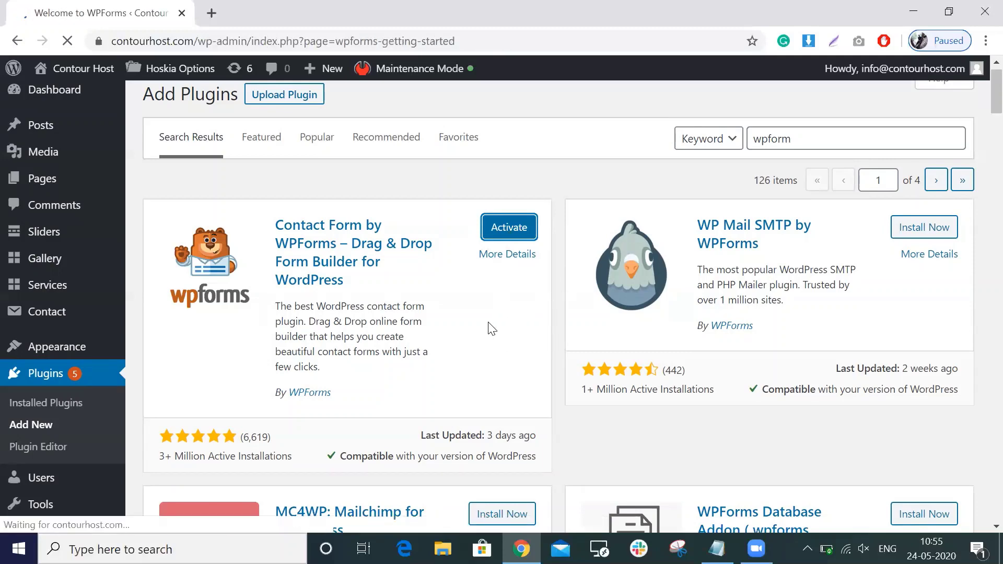
{"action": "scroll", "coordinate": [543, 268], "scroll_direction": "down", "scroll_amount": 10}
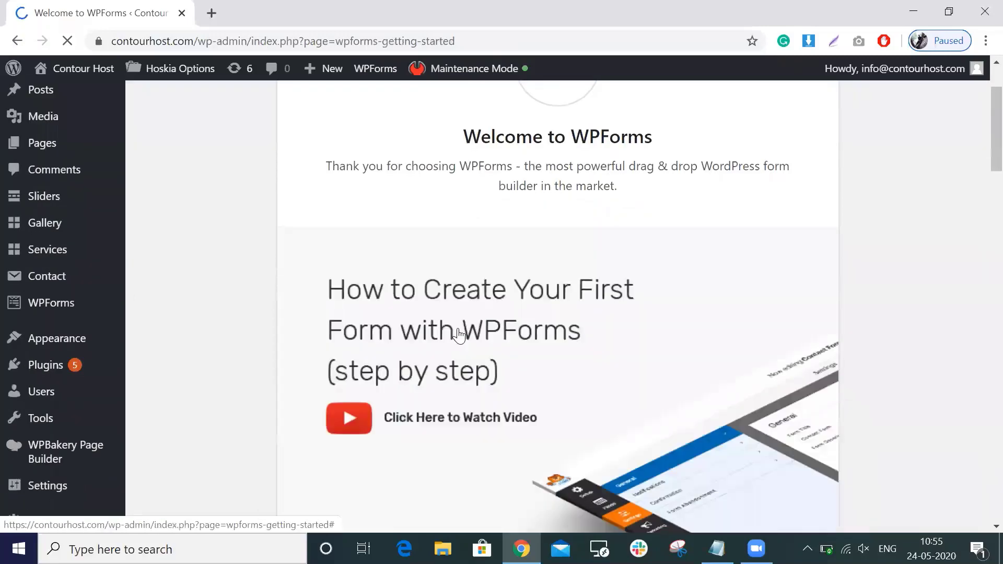
{"action": "left_click", "coordinate": [440, 203]}
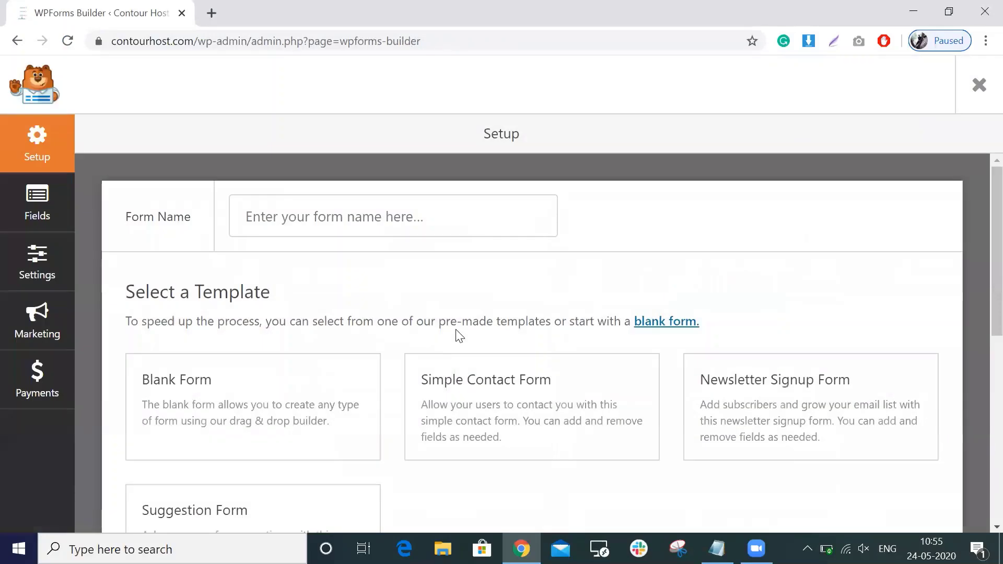
Create a form from the Simple Contact Form template, then return to /wp-admin/.
{"action": "left_click", "coordinate": [391, 212]}
{"action": "left_click", "coordinate": [588, 413]}
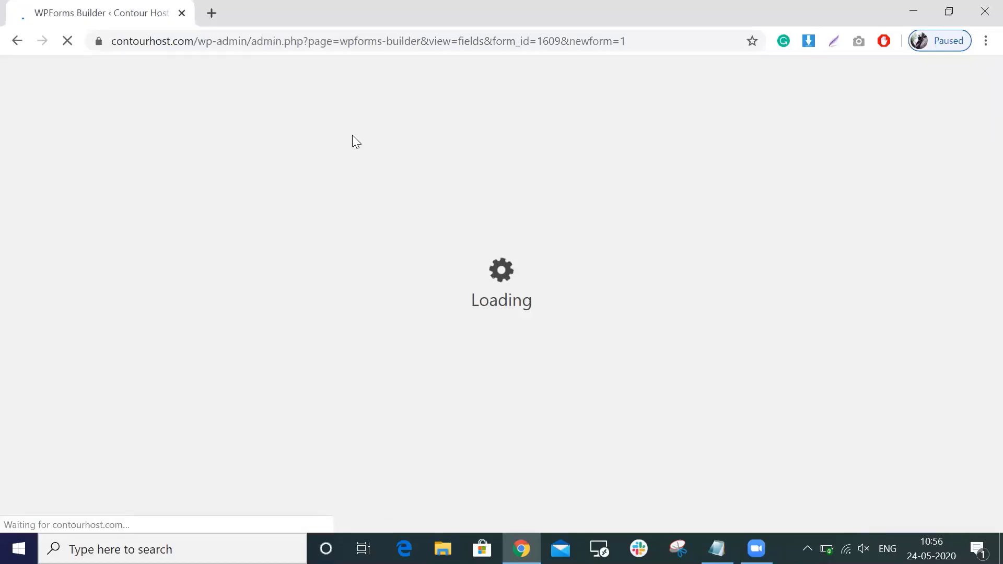
{"action": "left_click_drag", "start_coordinate": [250, 43], "coordinate": [952, 264]}
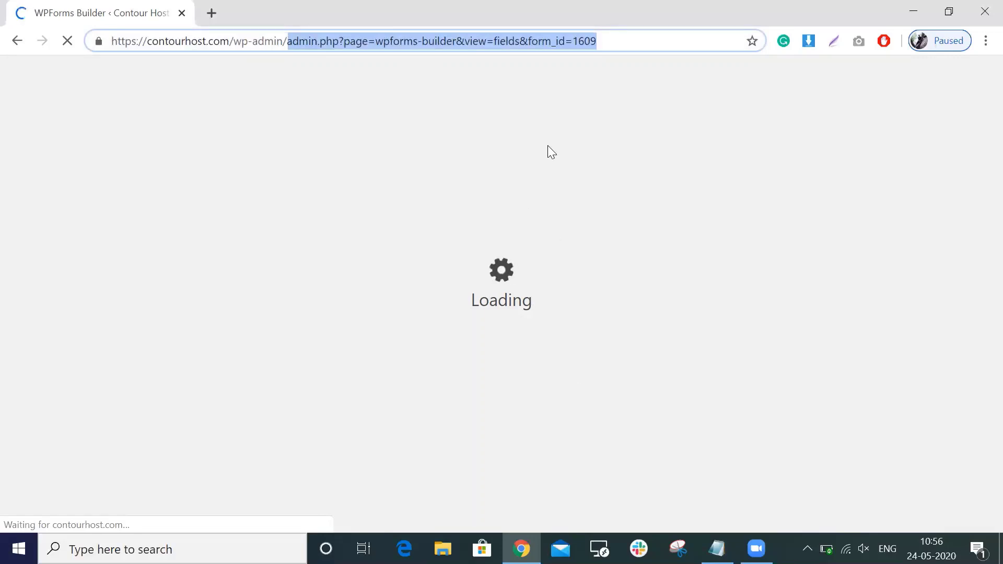
{"action": "key", "text": "BackSpace"}
{"action": "key", "text": "Return"}
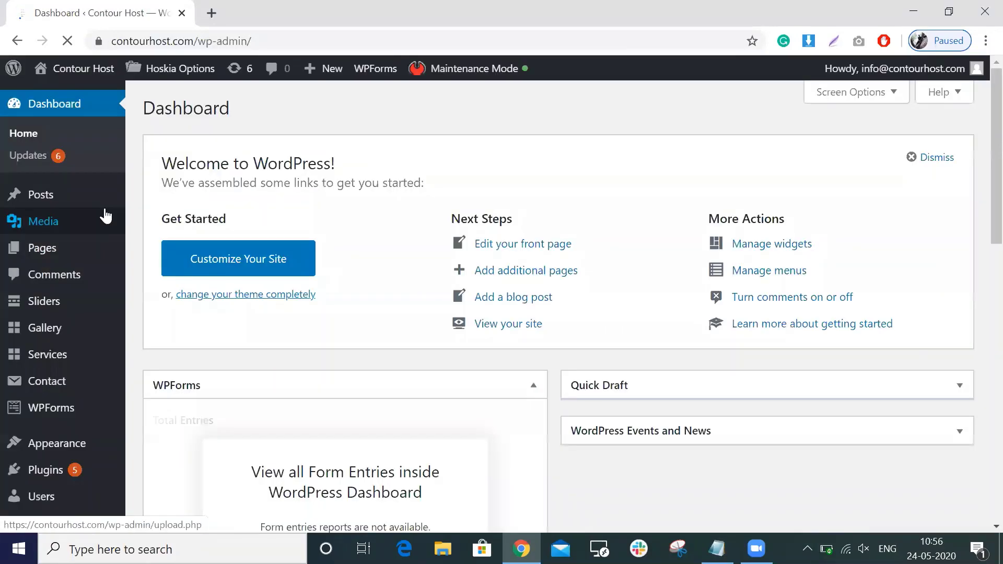
Go to WPForms All Forms and edit the Simple Contact Form.
{"action": "scroll", "coordinate": [115, 371], "scroll_direction": "down", "scroll_amount": 1}
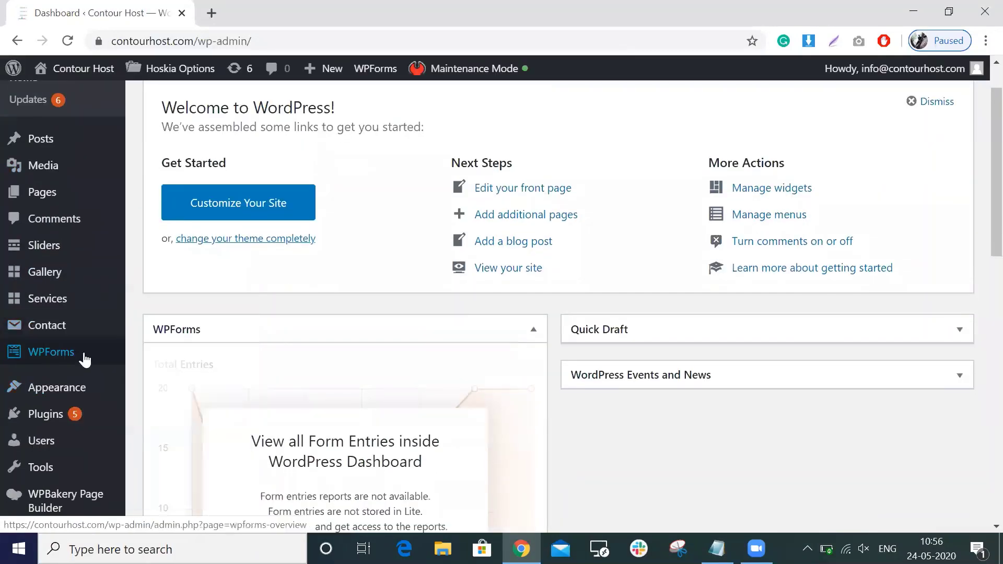
{"action": "mouse_move", "coordinate": [85, 359]}
{"action": "left_click", "coordinate": [167, 296]}
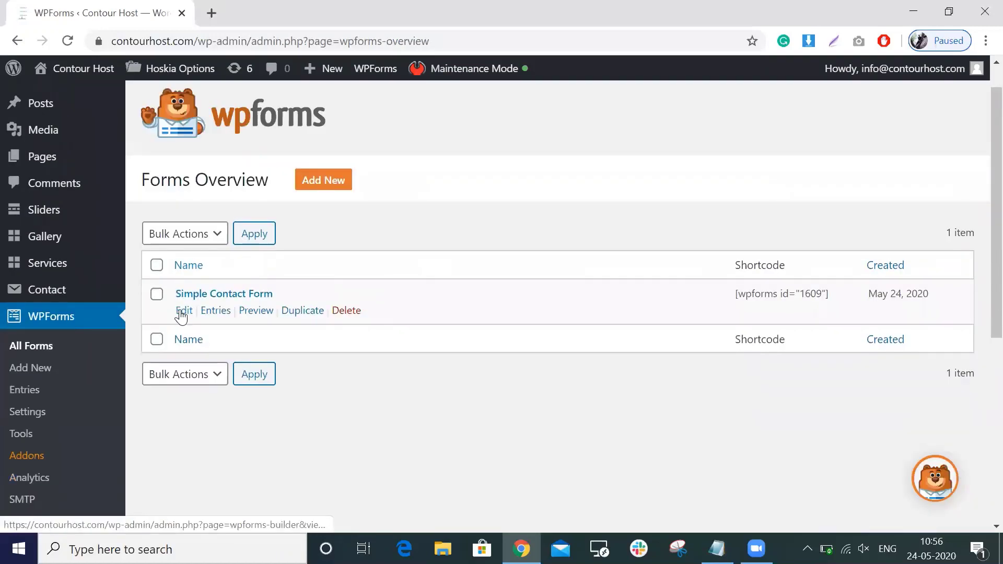
{"action": "left_click", "coordinate": [180, 311]}
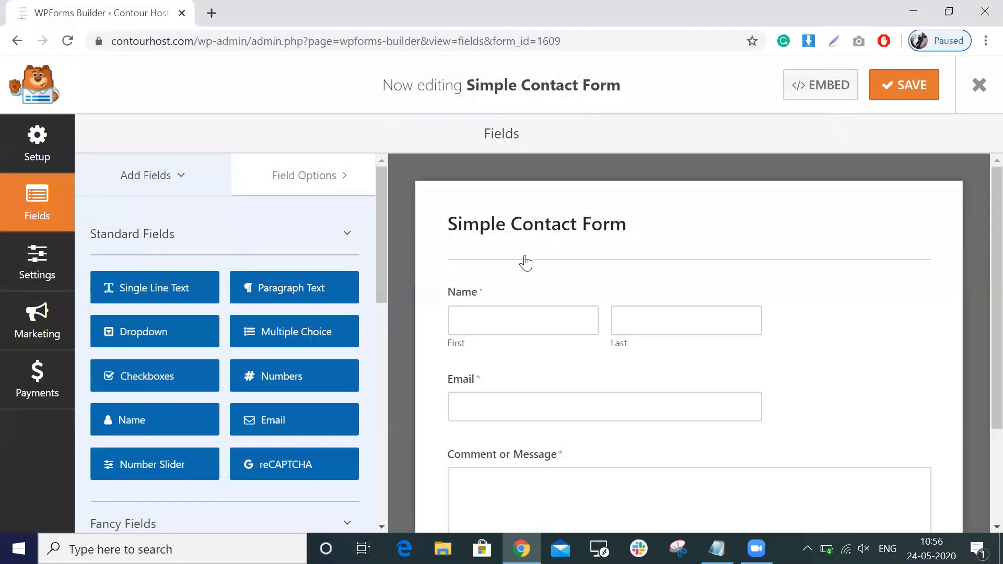
Open the Simple Contact Form's Notifications settings.
{"action": "scroll", "coordinate": [521, 262], "scroll_direction": "down", "scroll_amount": 1}
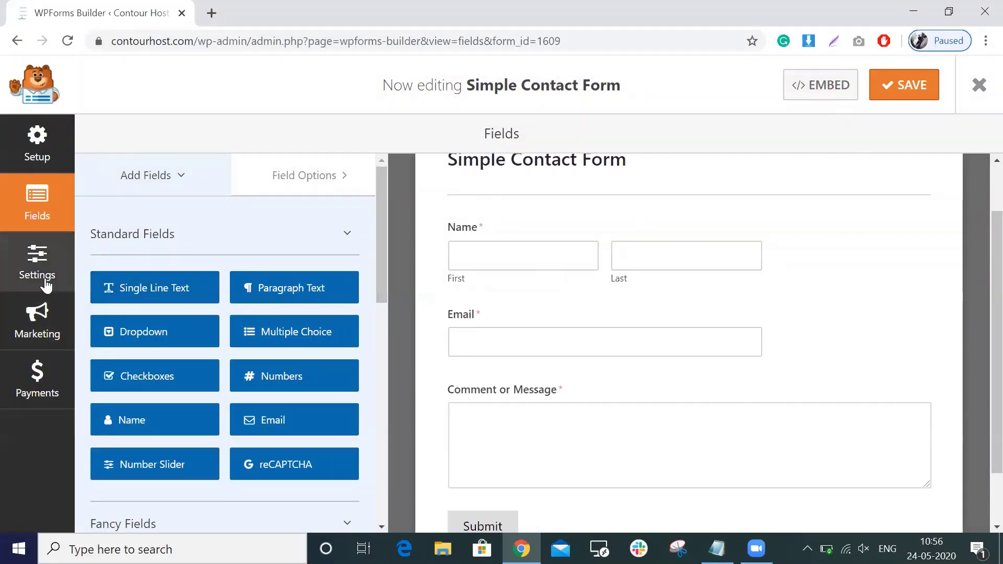
{"action": "left_click", "coordinate": [46, 284]}
{"action": "left_click", "coordinate": [165, 220]}
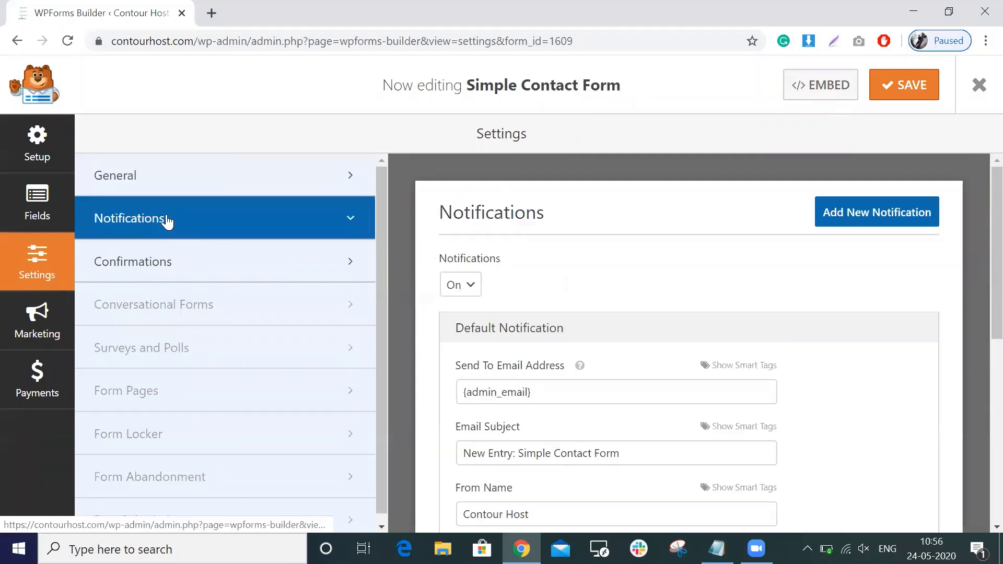
{"action": "scroll", "coordinate": [432, 217], "scroll_direction": "down", "scroll_amount": 3}
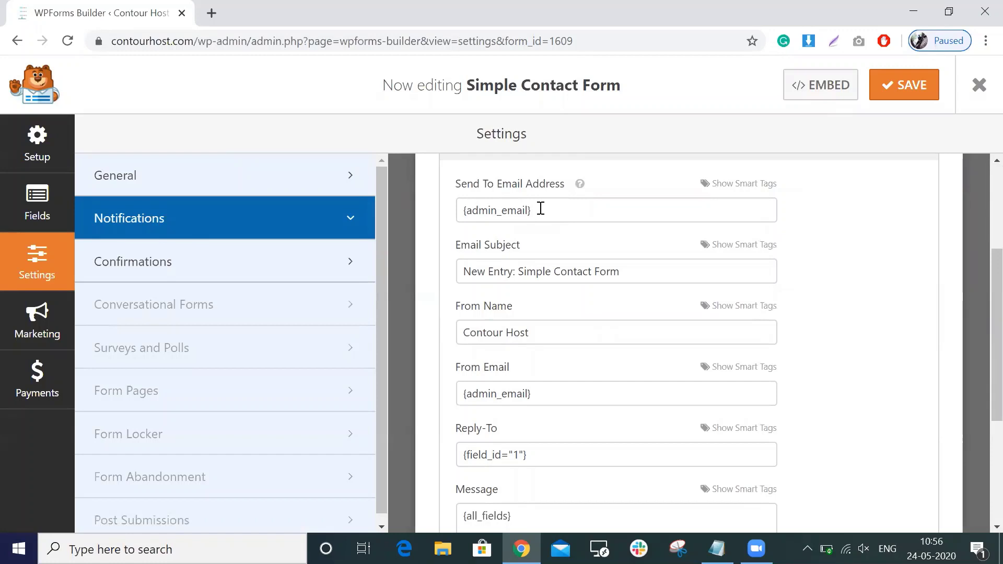
{"action": "scroll", "coordinate": [557, 169], "scroll_direction": "up", "scroll_amount": 2}
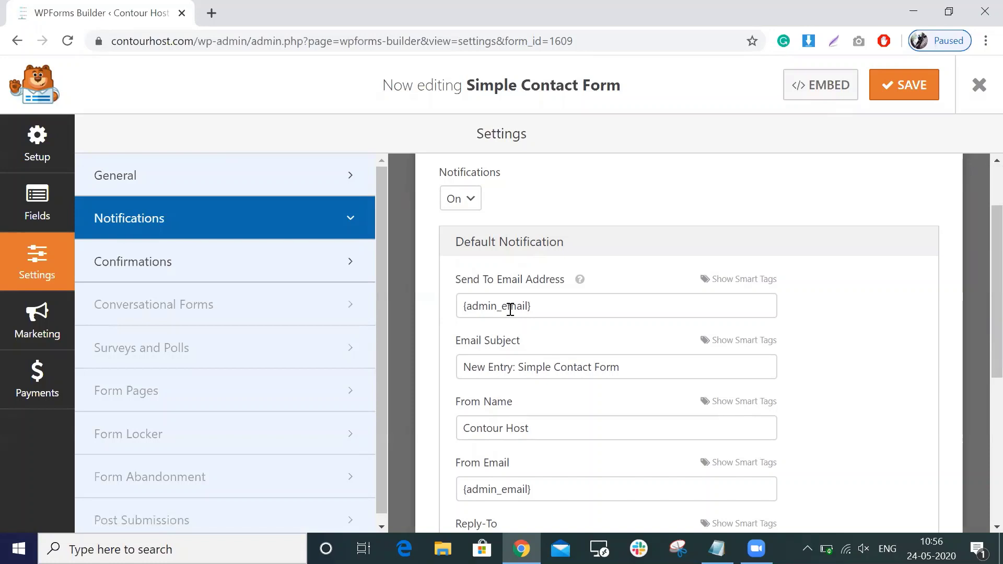
Clear {admin_email} from the Default Notification's Send To Email Address field.
{"action": "double_click", "coordinate": [510, 308]}
{"action": "left_click", "coordinate": [530, 307]}
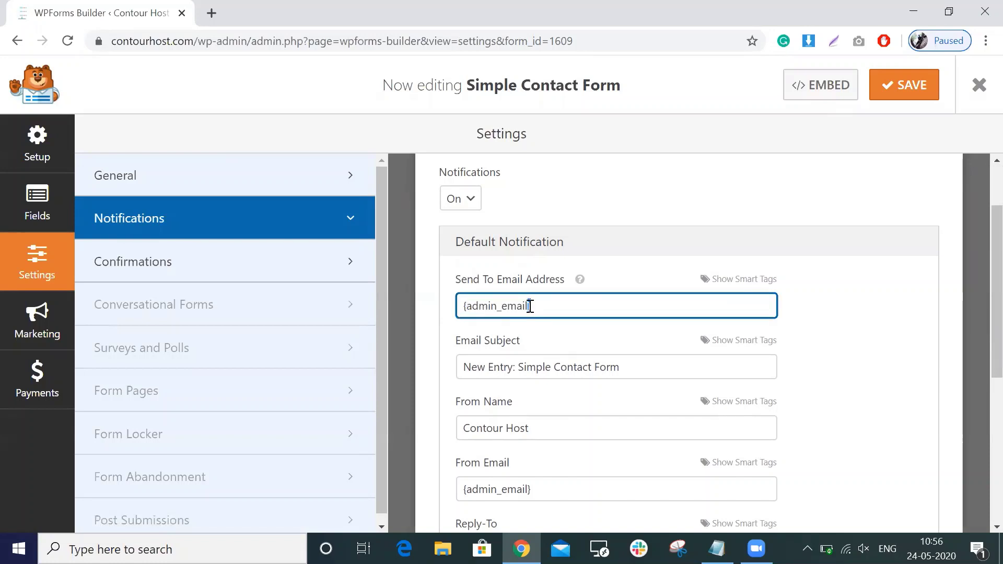
{"action": "key", "text": "ctrl+a"}
{"action": "key", "text": "BackSpace"}
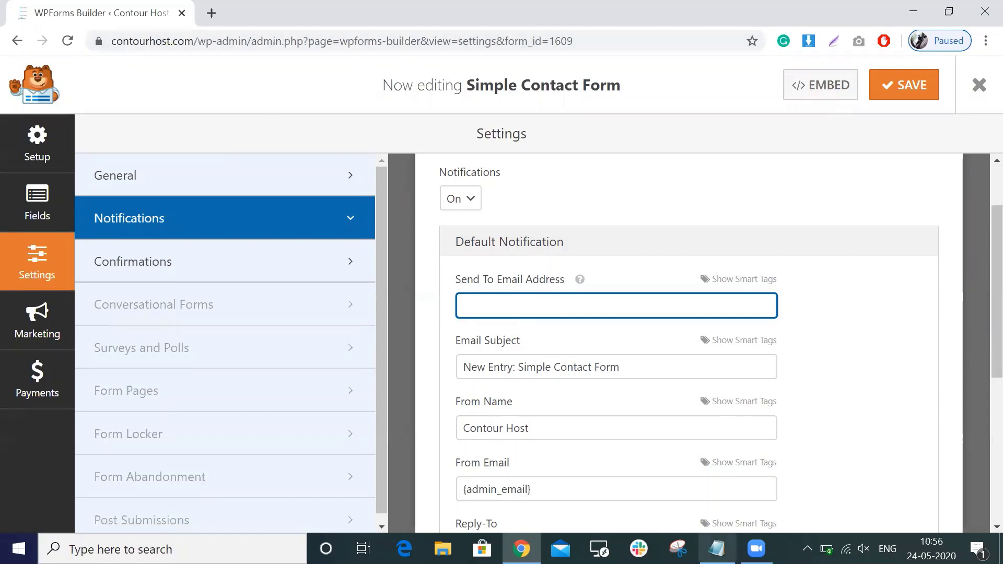
Paste the saved info address from notes into the Send To Email Address field.
{"action": "left_click", "coordinate": [716, 548]}
{"action": "left_click_drag", "start_coordinate": [333, 152], "coordinate": [107, 146]}
{"action": "key", "text": "ctrl+c"}
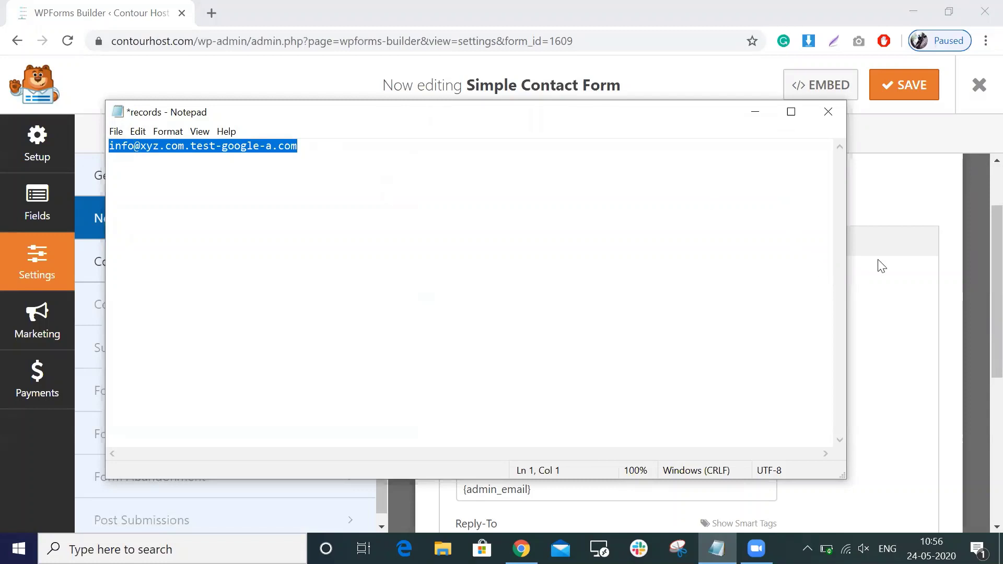
{"action": "left_click", "coordinate": [878, 263]}
{"action": "left_click", "coordinate": [634, 311]}
{"action": "key", "text": "ctrl+v"}
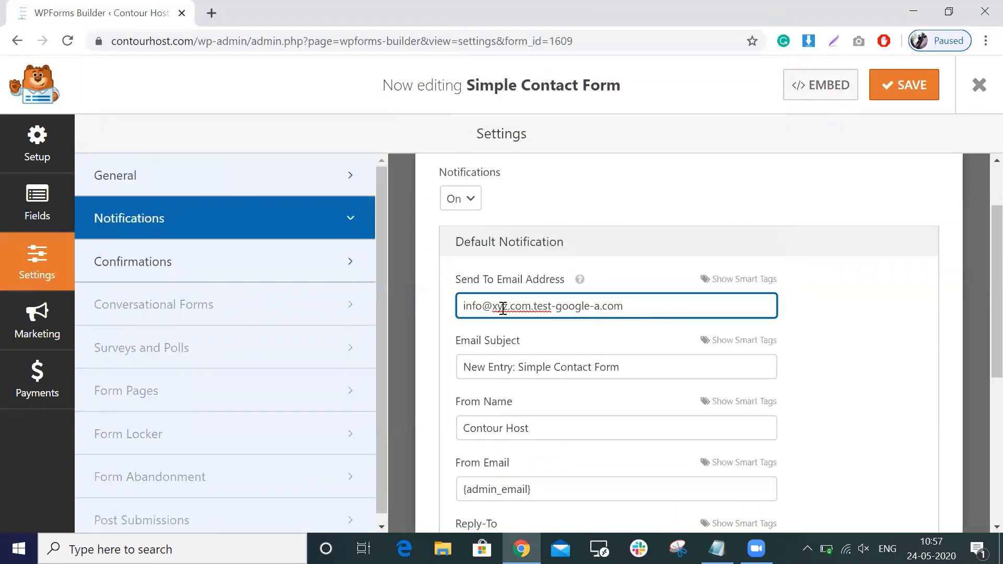
Replace the placeholder domain xyz in the address with the site domain contourhost.
{"action": "left_click", "coordinate": [160, 48]}
{"action": "double_click", "coordinate": [158, 46]}
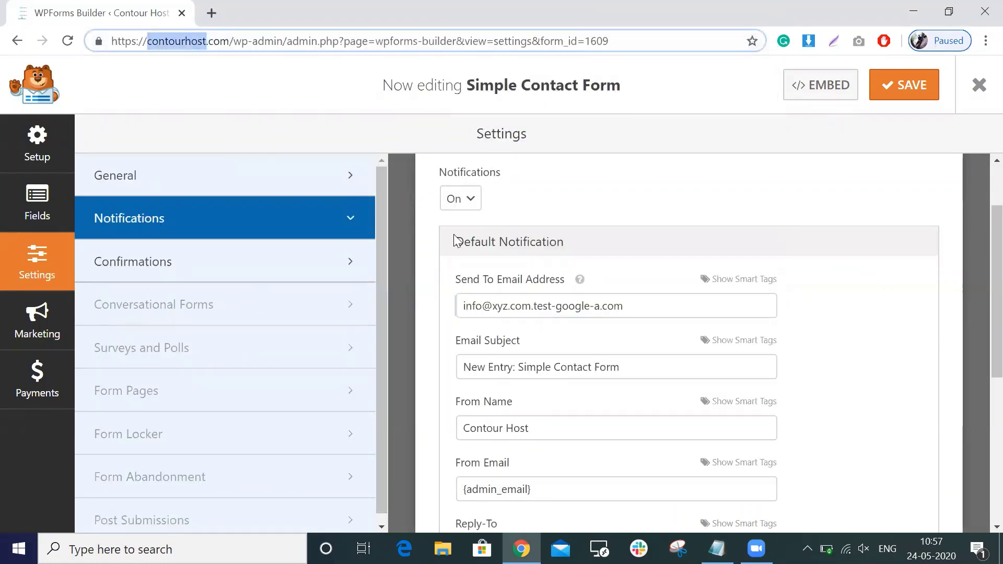
{"action": "double_click", "coordinate": [499, 306]}
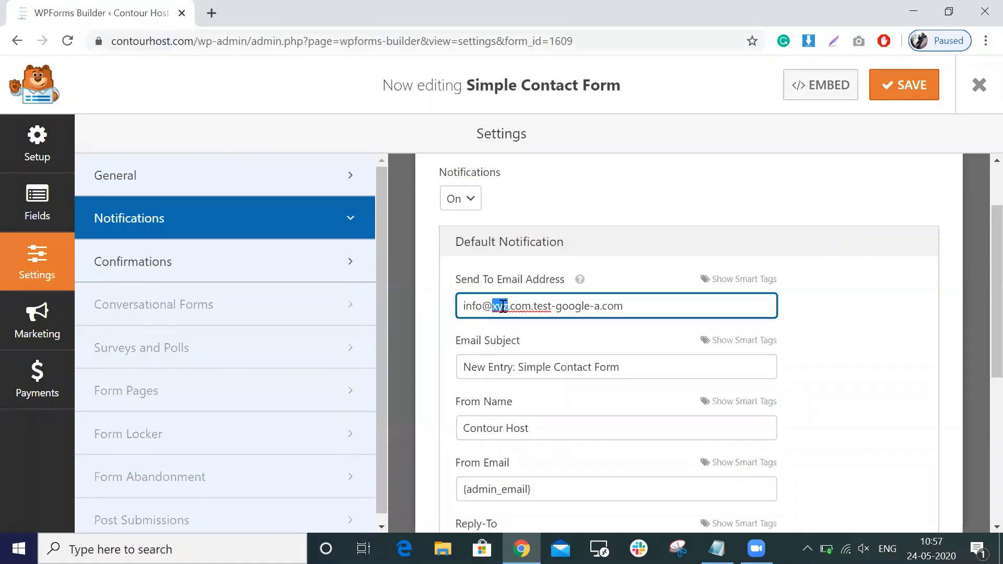
{"action": "key", "text": "ctrl+v"}
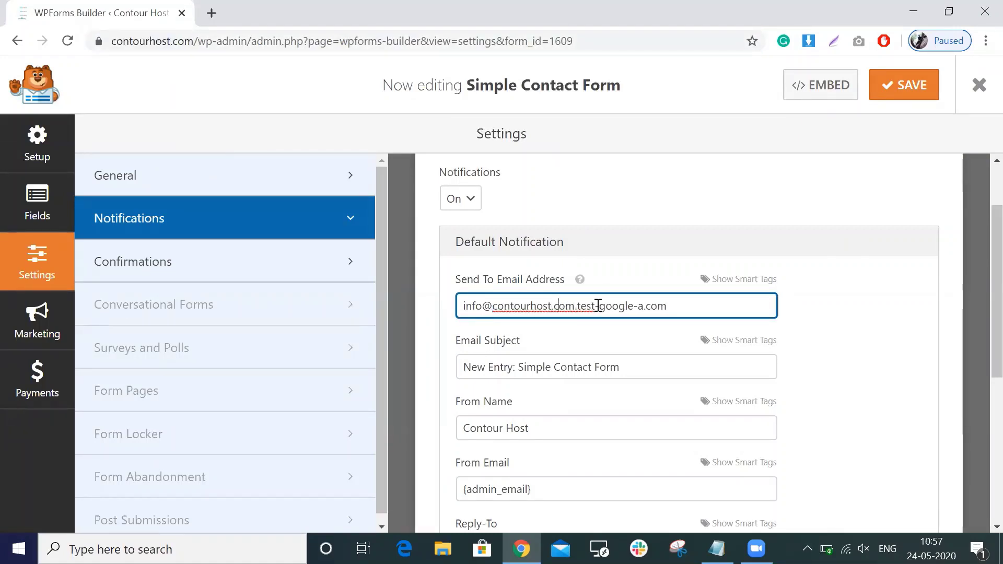
{"action": "left_click_drag", "start_coordinate": [578, 306], "coordinate": [702, 305]}
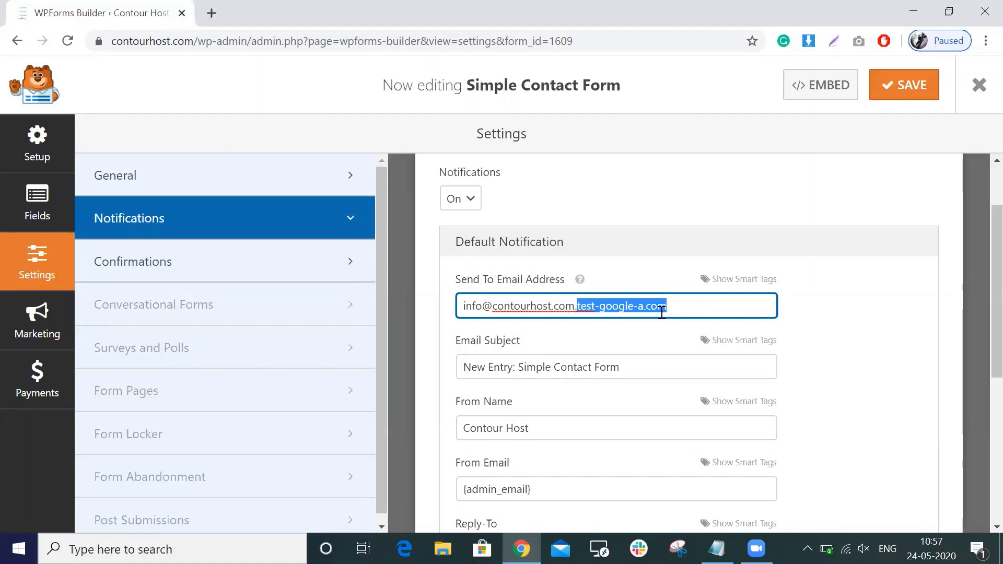
{"action": "double_click", "coordinate": [481, 304]}
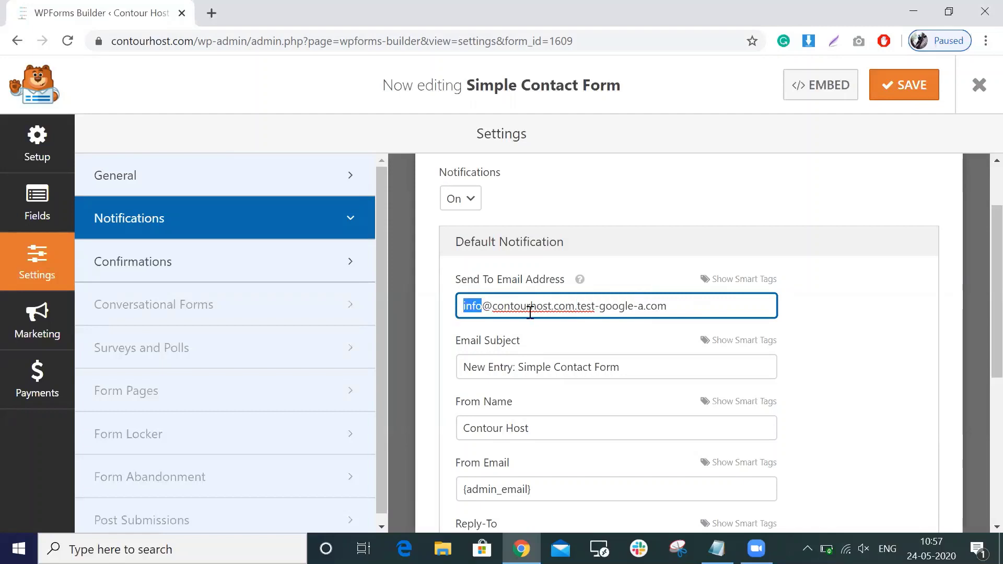
{"action": "triple_click", "coordinate": [621, 311]}
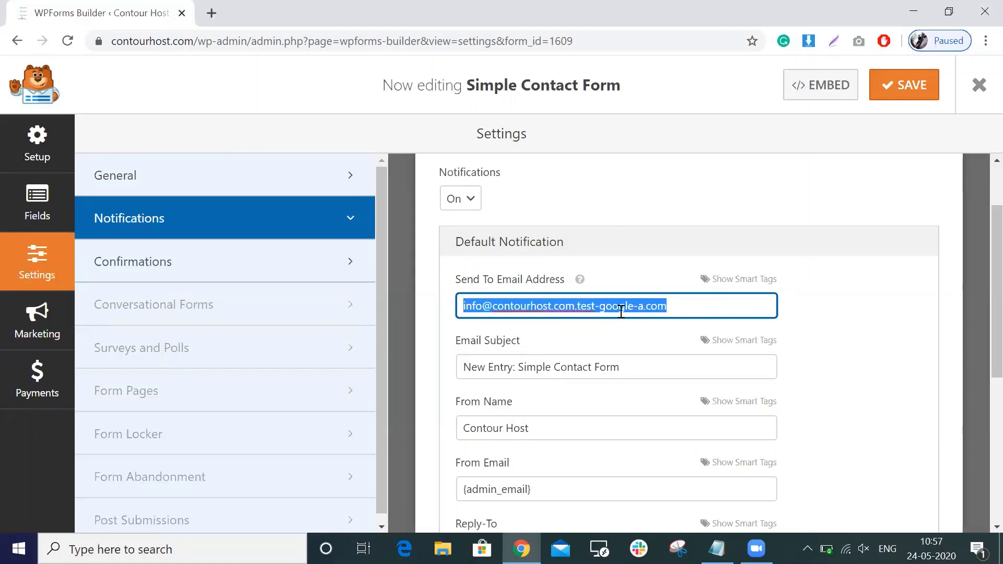
{"action": "left_click", "coordinate": [485, 311]}
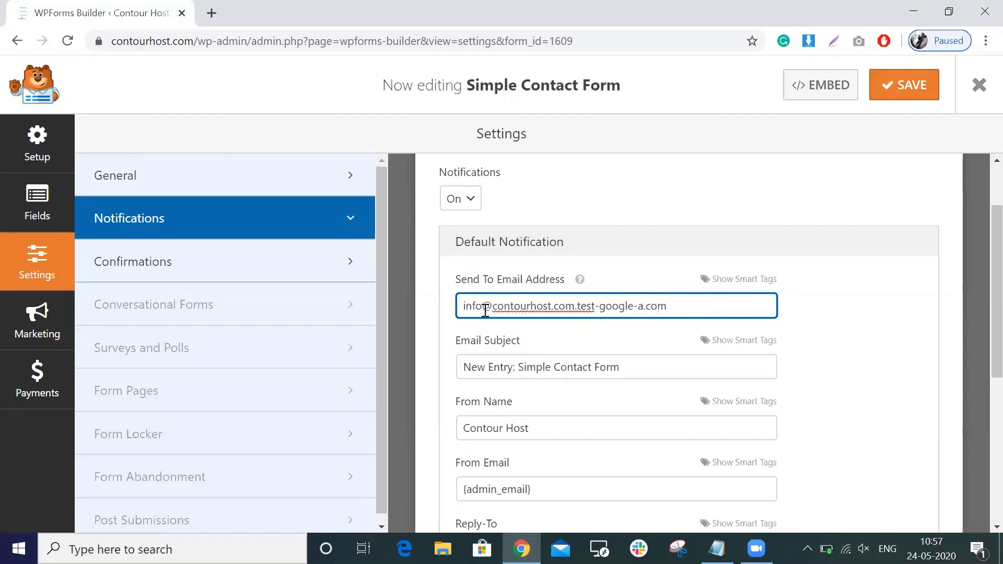
{"action": "left_click_drag", "start_coordinate": [485, 311], "coordinate": [435, 308]}
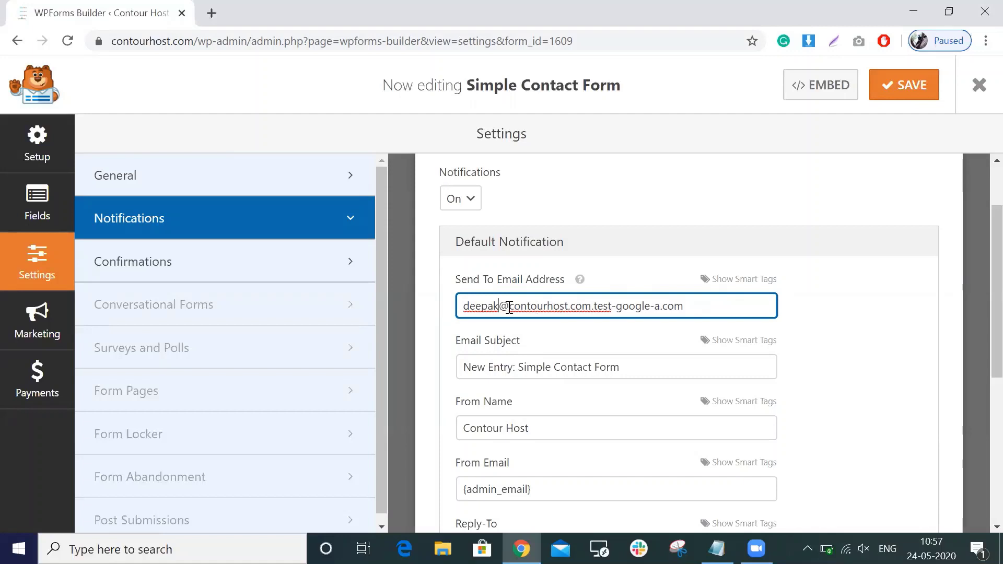
{"action": "key", "text": "shift+Home"}
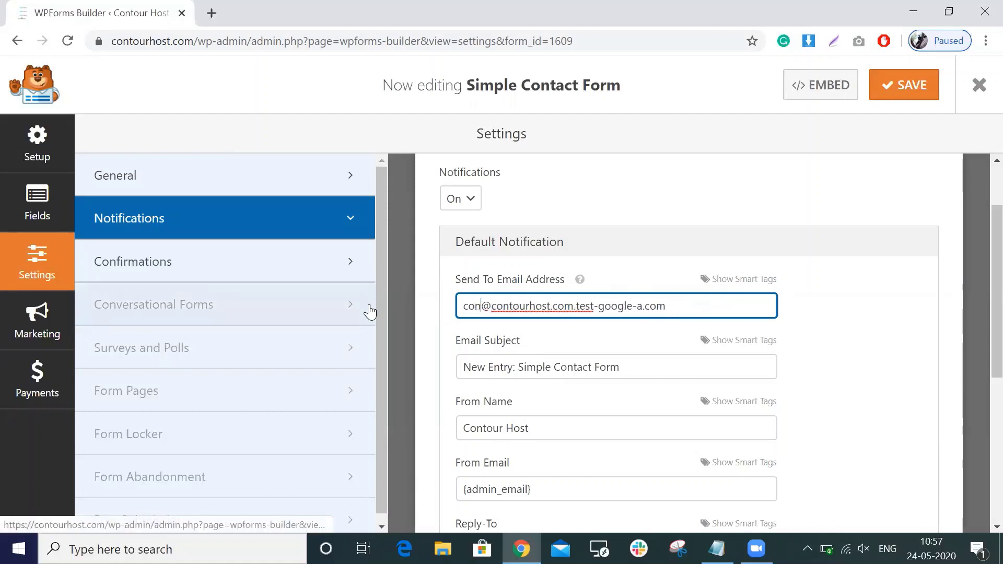
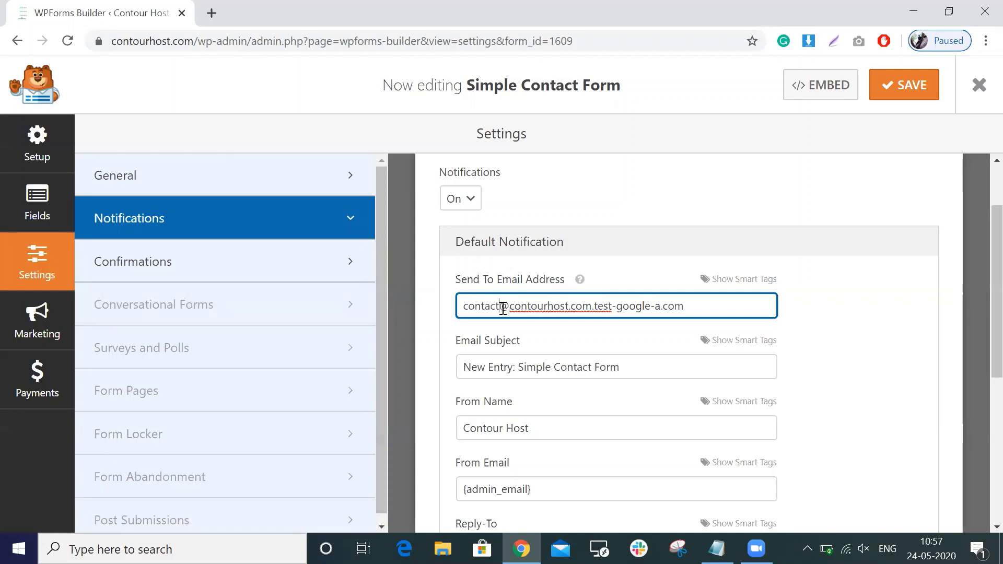
{"action": "key", "text": "shift+Home"}
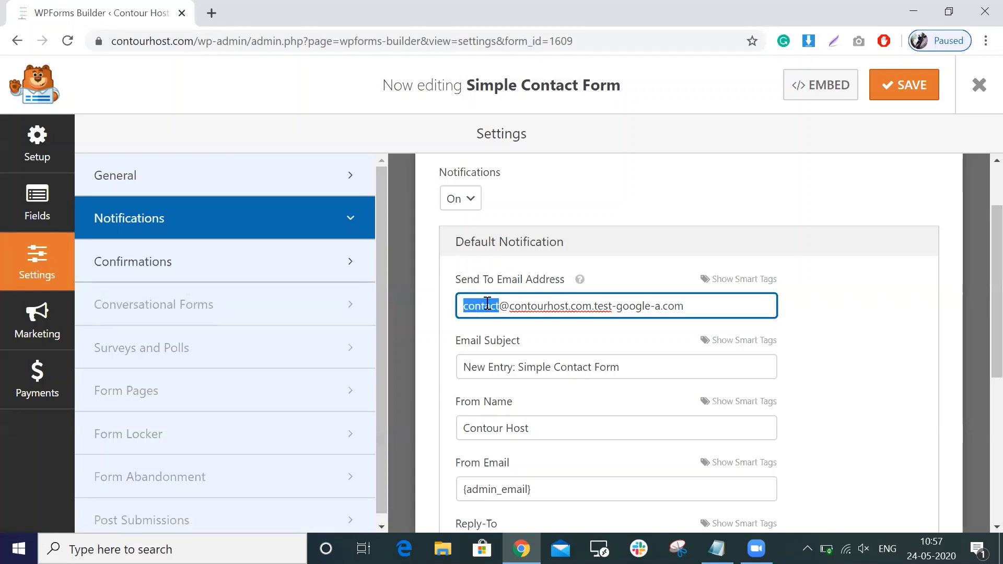
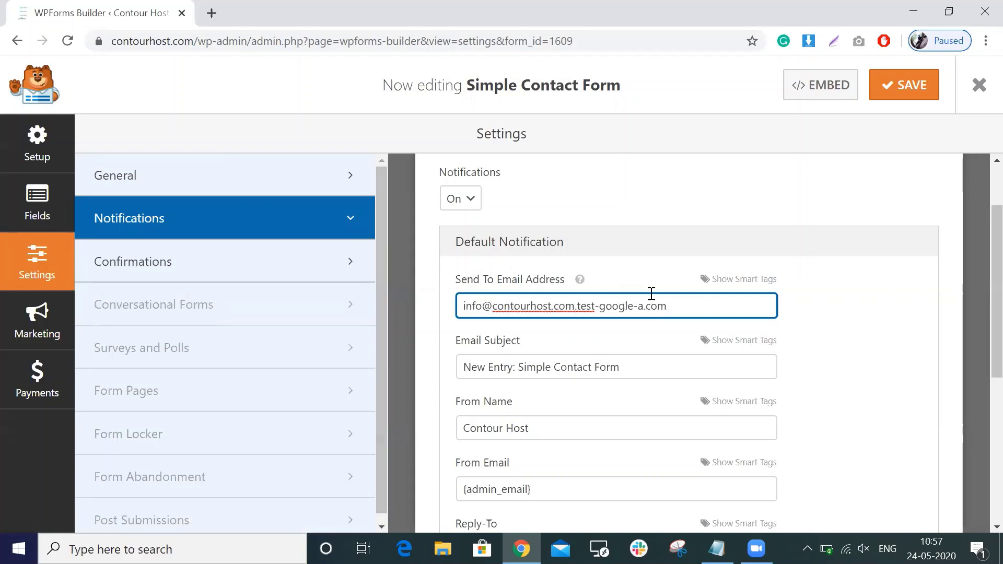
{"action": "triple_click", "coordinate": [688, 307]}
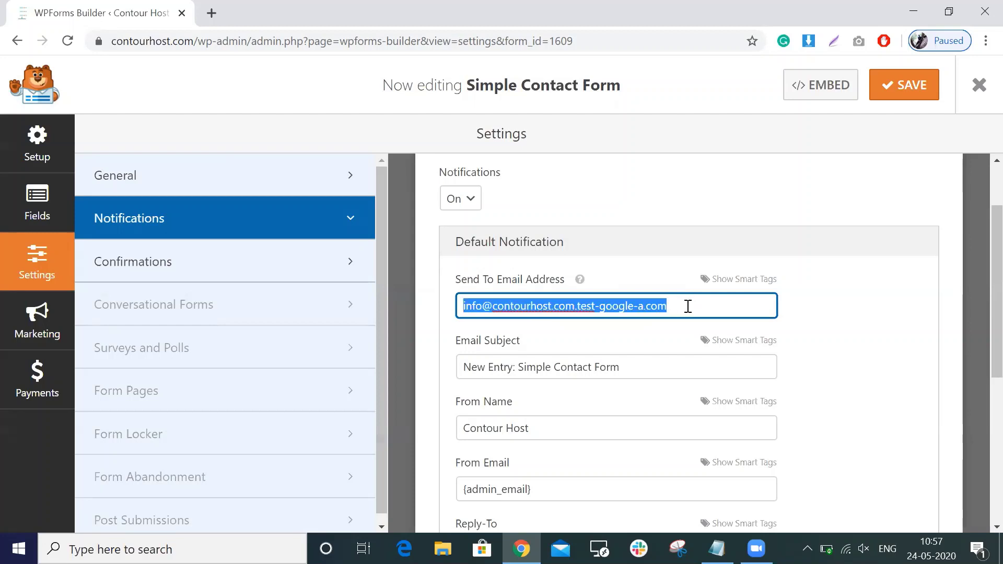
{"action": "left_click", "coordinate": [894, 95]}
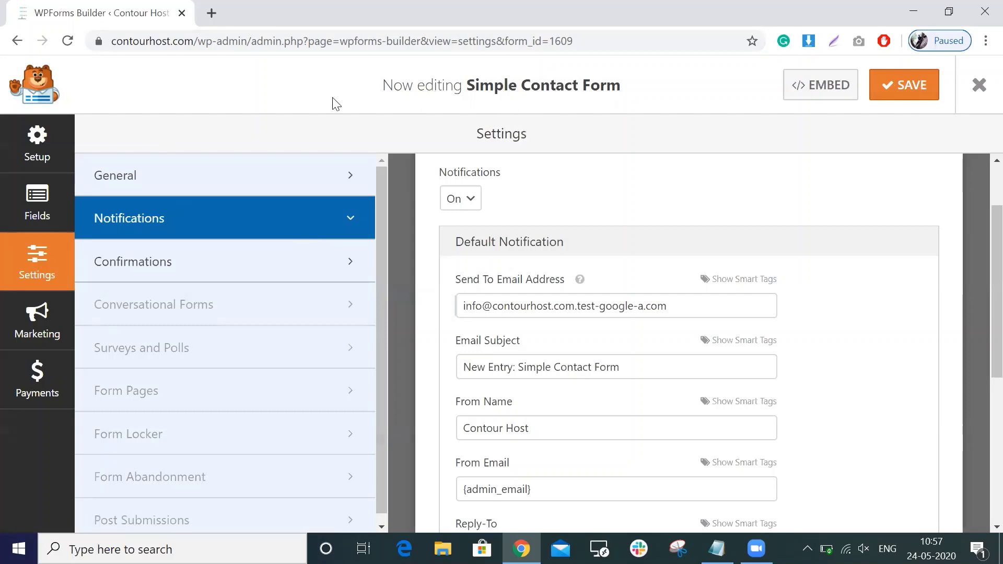
Trim the page address to /wp-admin/ to load the WordPress Dashboard.
{"action": "left_click", "coordinate": [252, 45]}
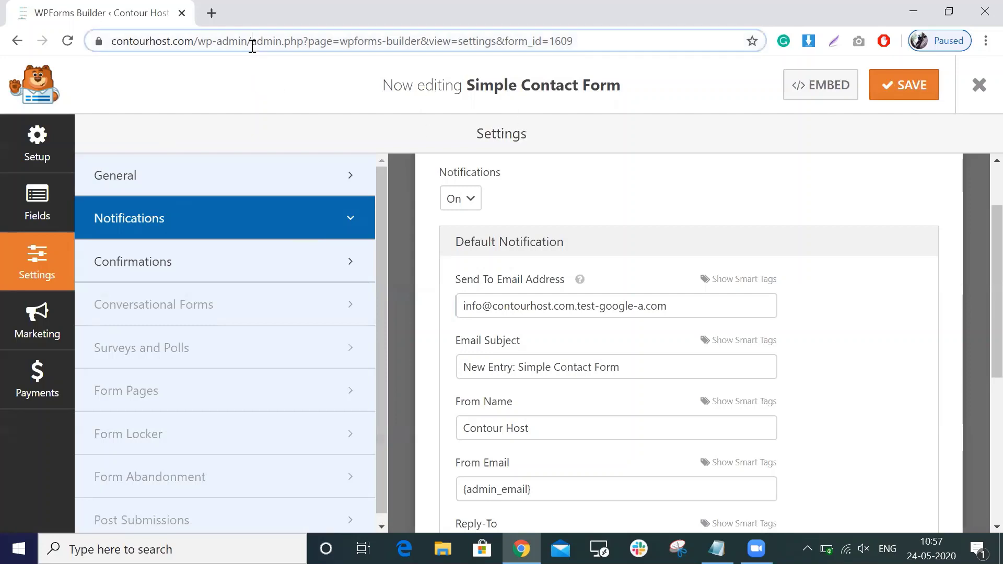
{"action": "left_click_drag", "start_coordinate": [252, 46], "coordinate": [627, 49]}
{"action": "key", "text": "BackSpace"}
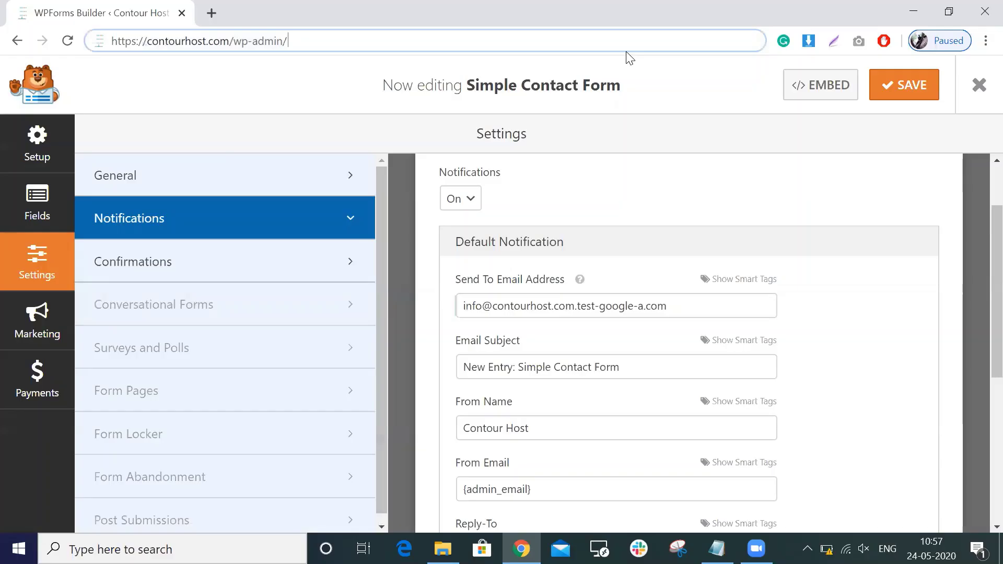
{"action": "key", "text": "Return"}
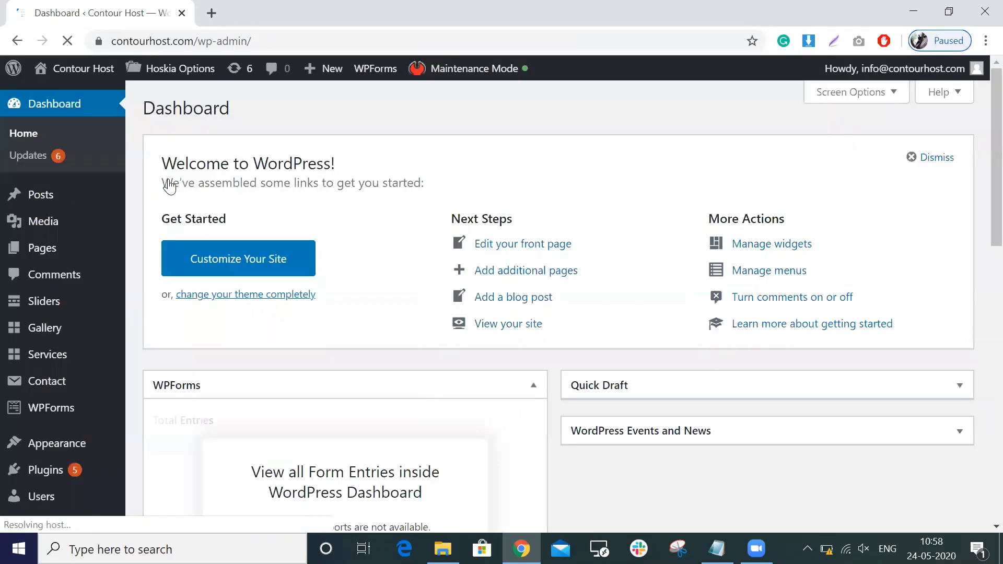
Open Users in a background tab and Settings > General in the current one.
{"action": "scroll", "coordinate": [92, 305], "scroll_direction": "down", "scroll_amount": 3}
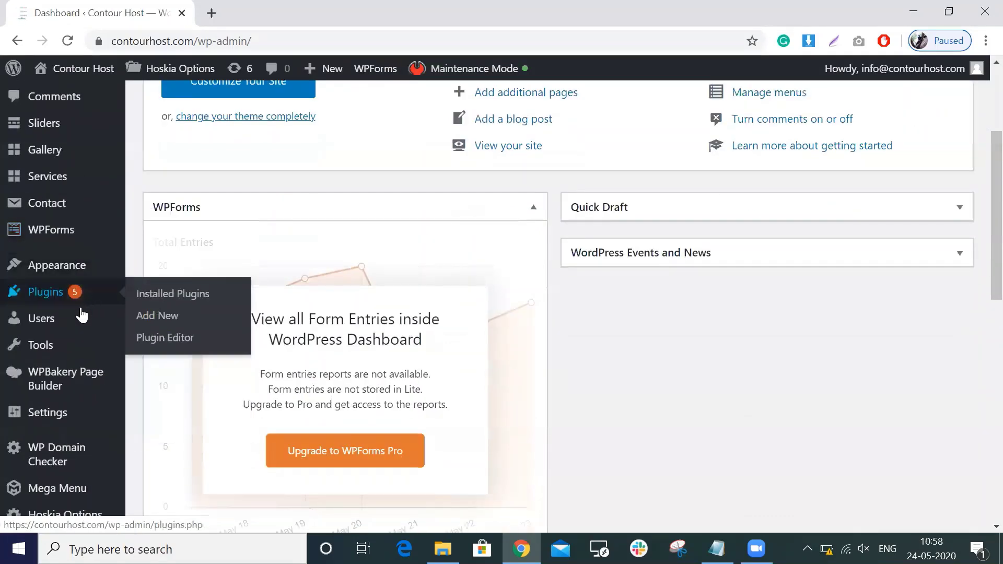
{"action": "middle_click", "coordinate": [77, 322]}
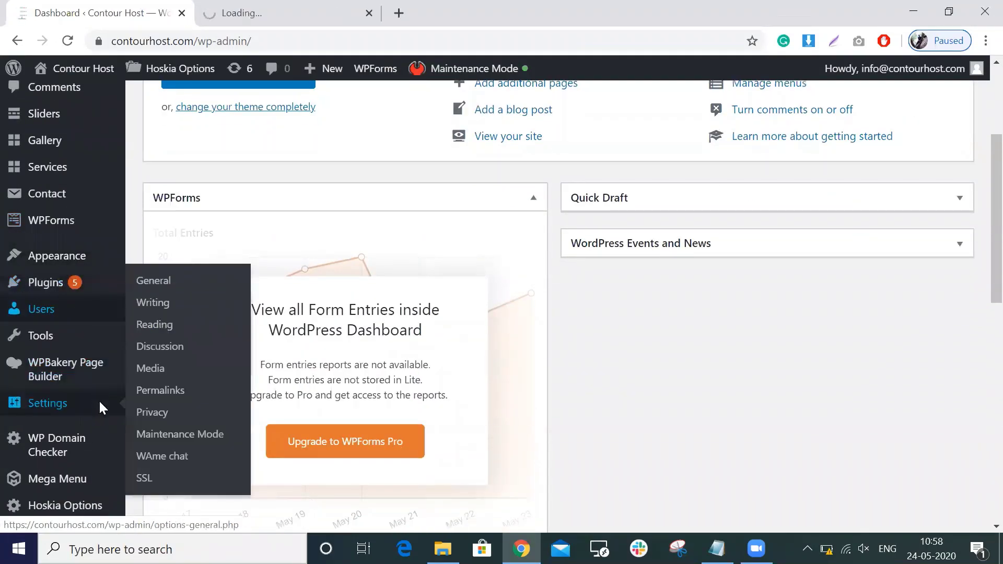
{"action": "scroll", "coordinate": [99, 399], "scroll_direction": "down", "scroll_amount": 1}
{"action": "mouse_move", "coordinate": [73, 384]}
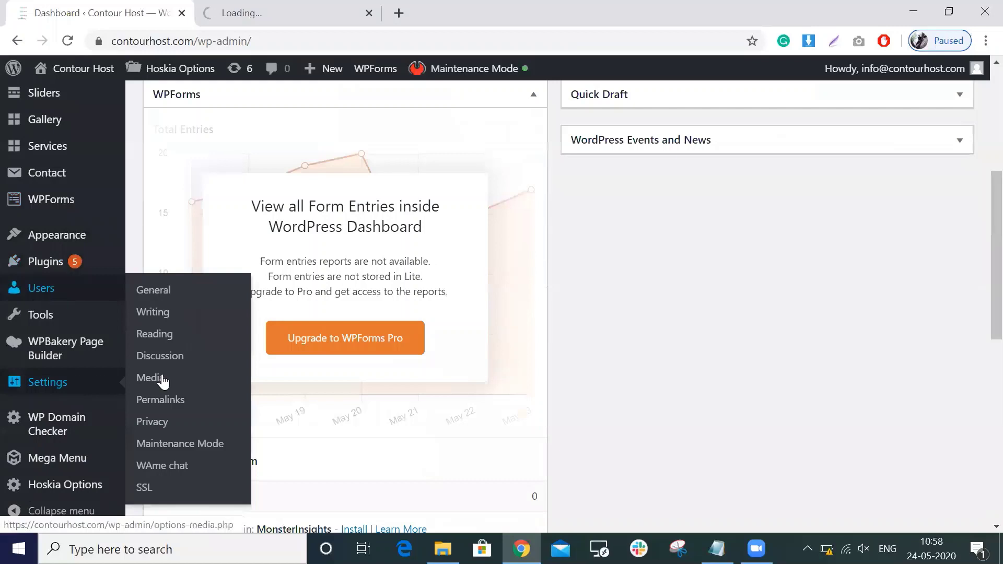
{"action": "left_click", "coordinate": [173, 293]}
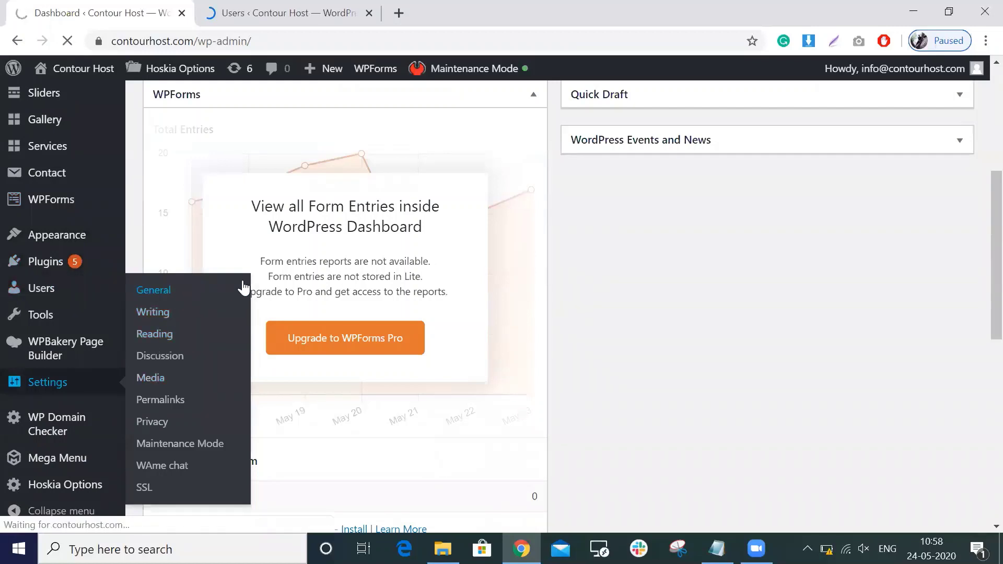
{"action": "left_click", "coordinate": [285, 9]}
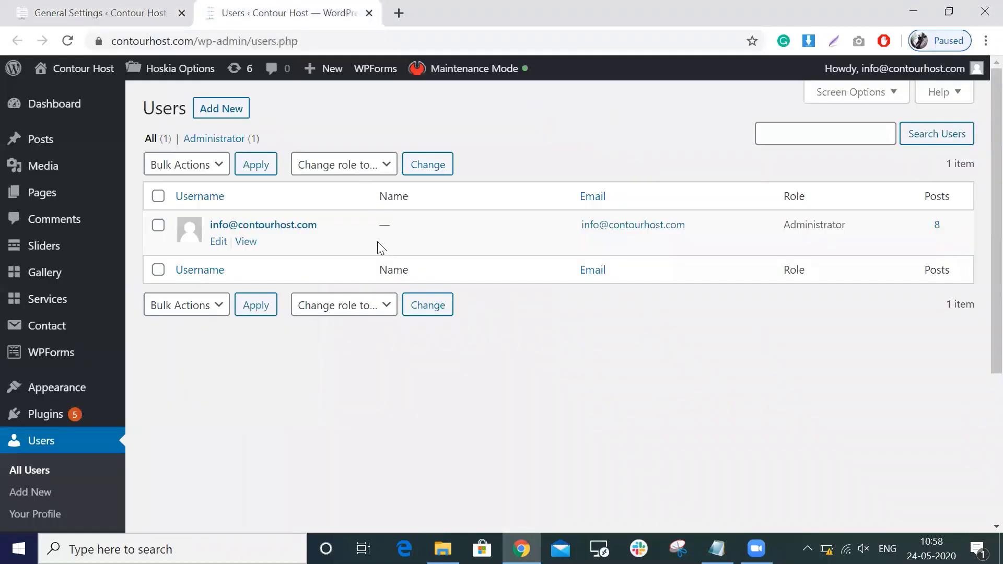
{"action": "scroll", "coordinate": [381, 247], "scroll_direction": "down", "scroll_amount": 1}
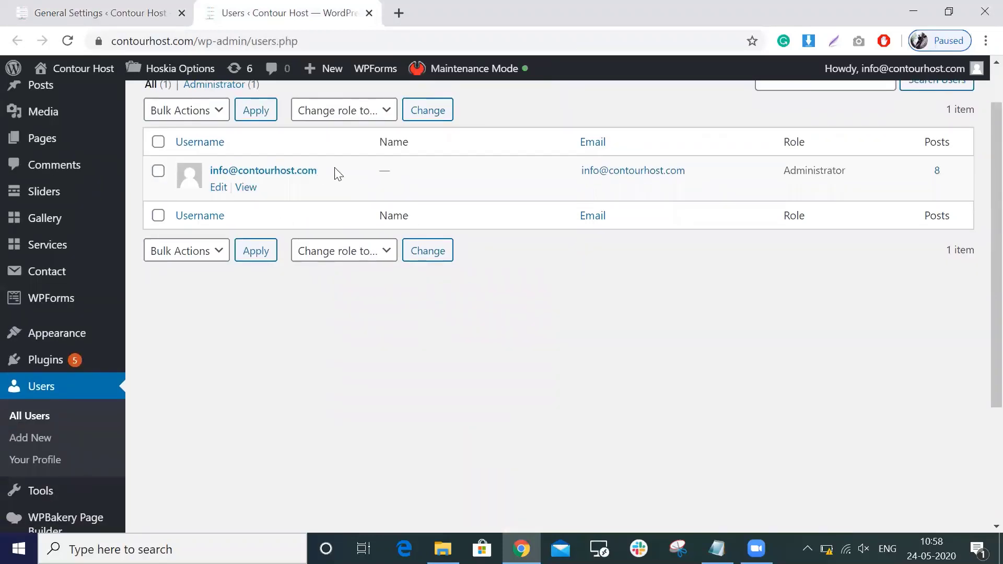
{"action": "left_click_drag", "start_coordinate": [320, 171], "coordinate": [211, 169]}
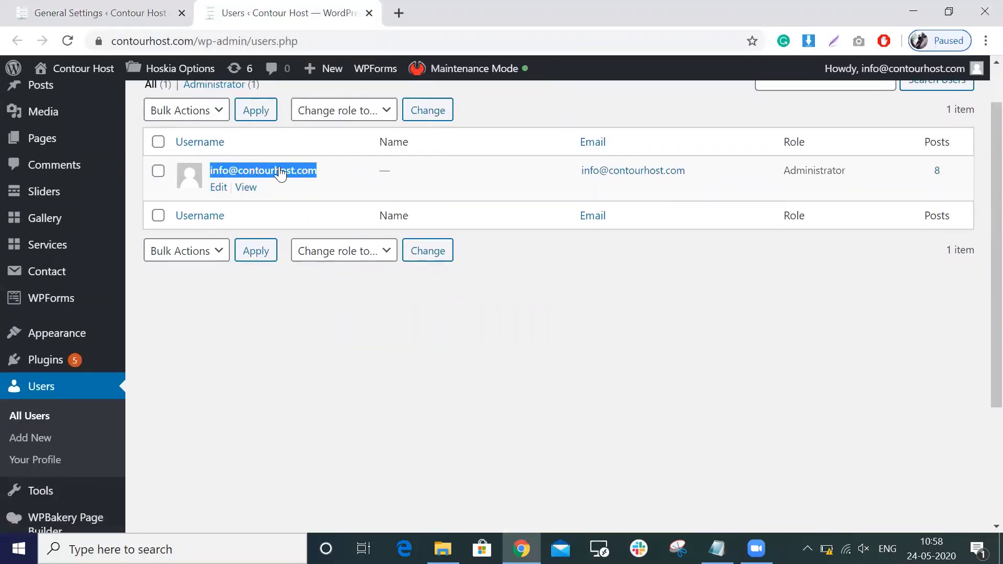
{"action": "scroll", "coordinate": [324, 173], "scroll_direction": "up", "scroll_amount": 1}
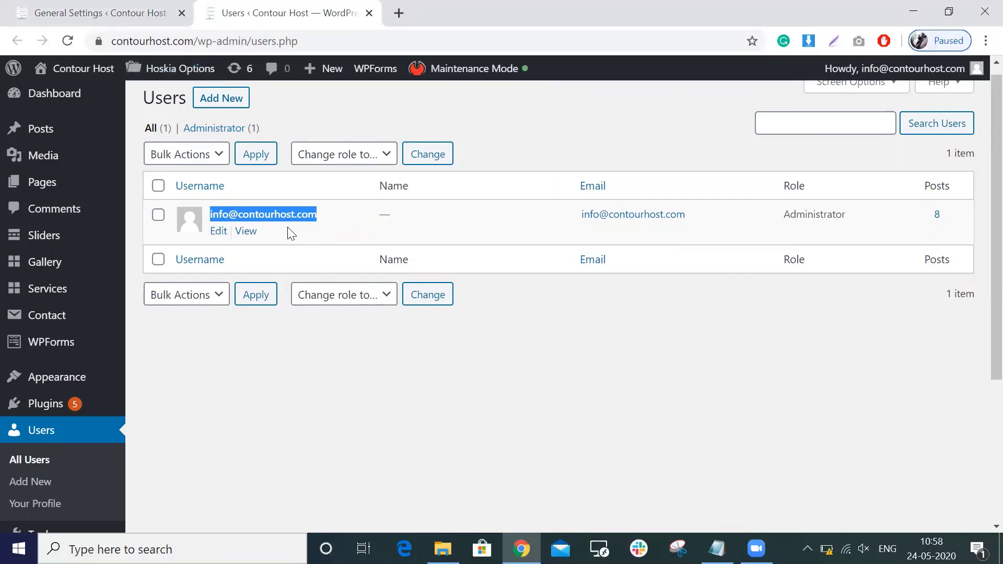
Select the Administration Email Address and compare it with the administrator in the Users tab.
{"action": "left_click", "coordinate": [131, 12]}
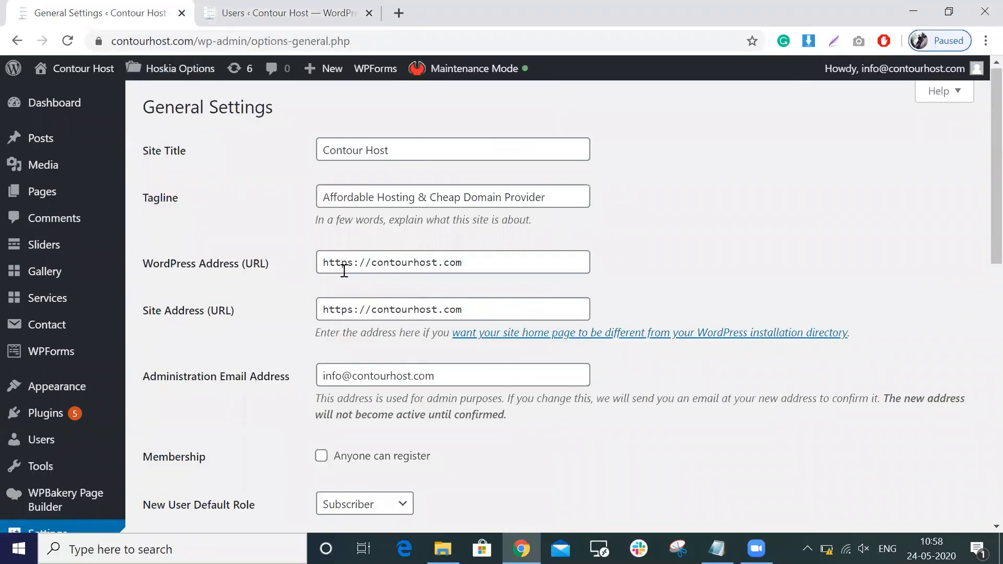
{"action": "scroll", "coordinate": [342, 270], "scroll_direction": "down", "scroll_amount": 1}
{"action": "left_click", "coordinate": [393, 285]}
{"action": "scroll", "coordinate": [170, 332], "scroll_direction": "down", "scroll_amount": 1}
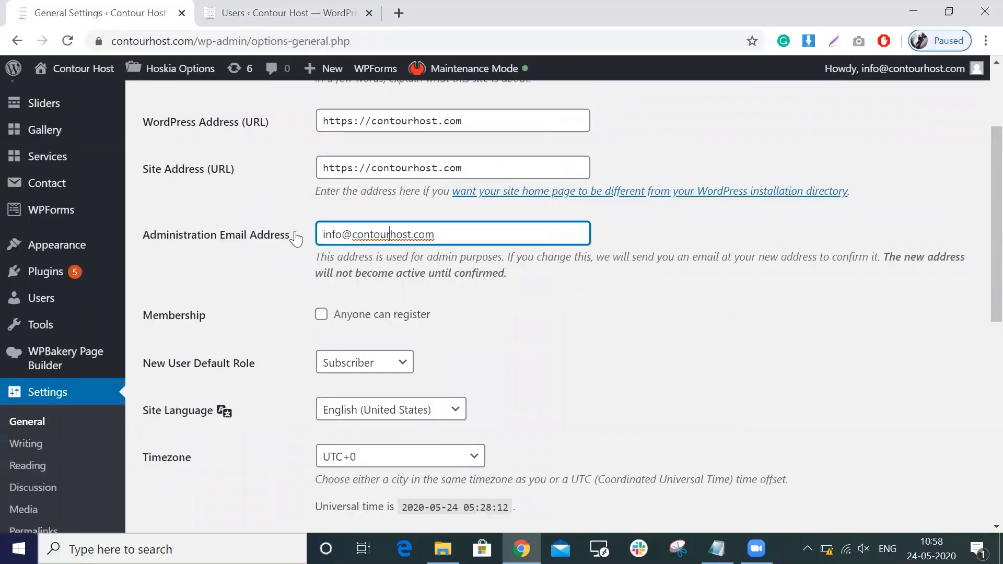
{"action": "triple_click", "coordinate": [375, 236]}
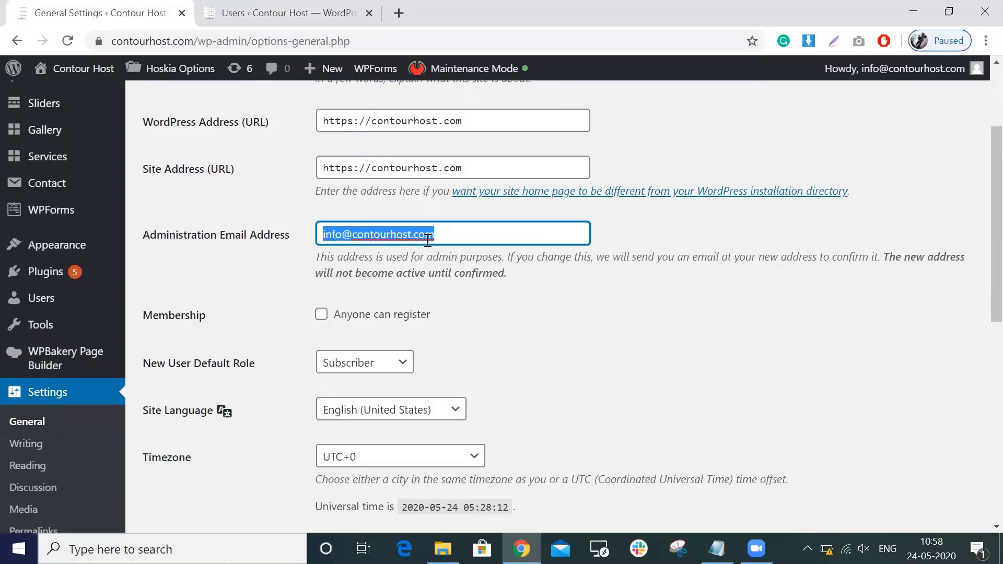
{"action": "scroll", "coordinate": [426, 241], "scroll_direction": "up", "scroll_amount": 1}
{"action": "left_click", "coordinate": [276, 13]}
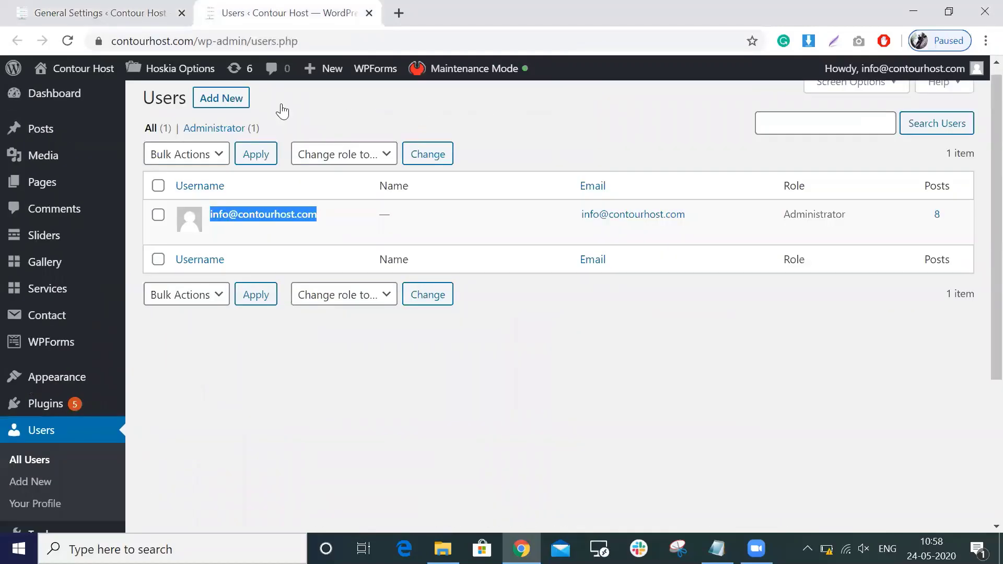
{"action": "left_click", "coordinate": [93, 7]}
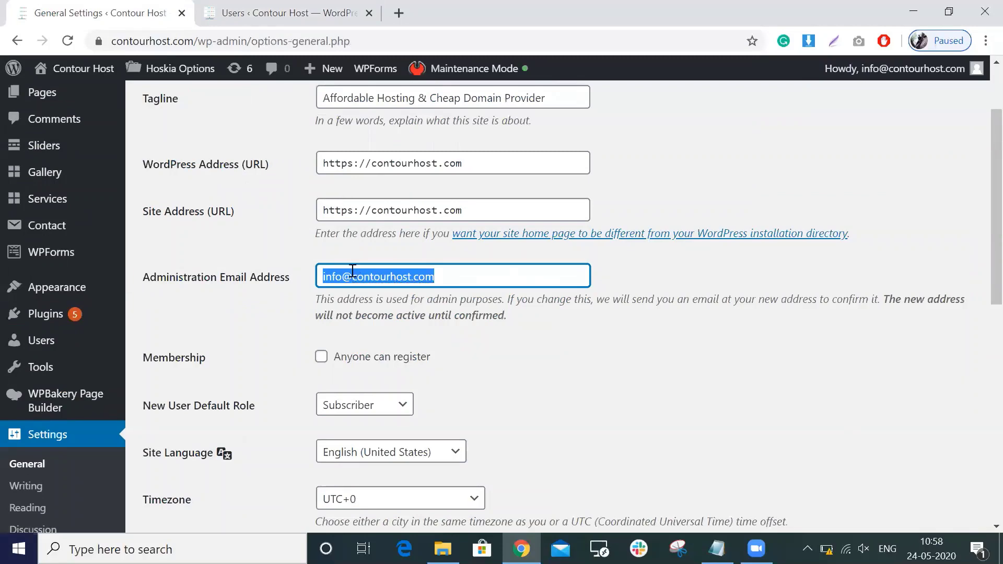
Review General Settings and select https in the WordPress Address field.
{"action": "scroll", "coordinate": [196, 256], "scroll_direction": "up", "scroll_amount": 2}
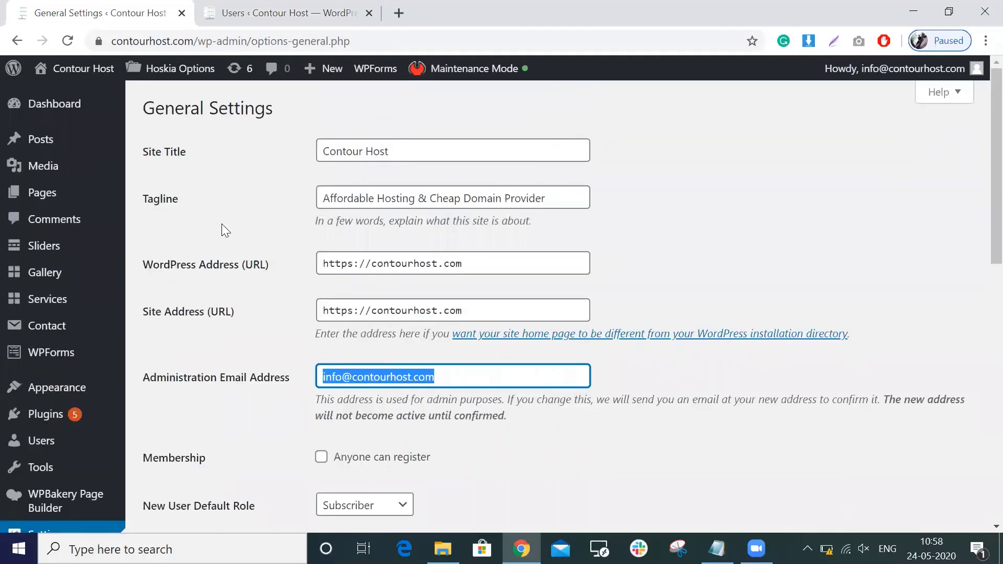
{"action": "scroll", "coordinate": [196, 241], "scroll_direction": "down", "scroll_amount": 2}
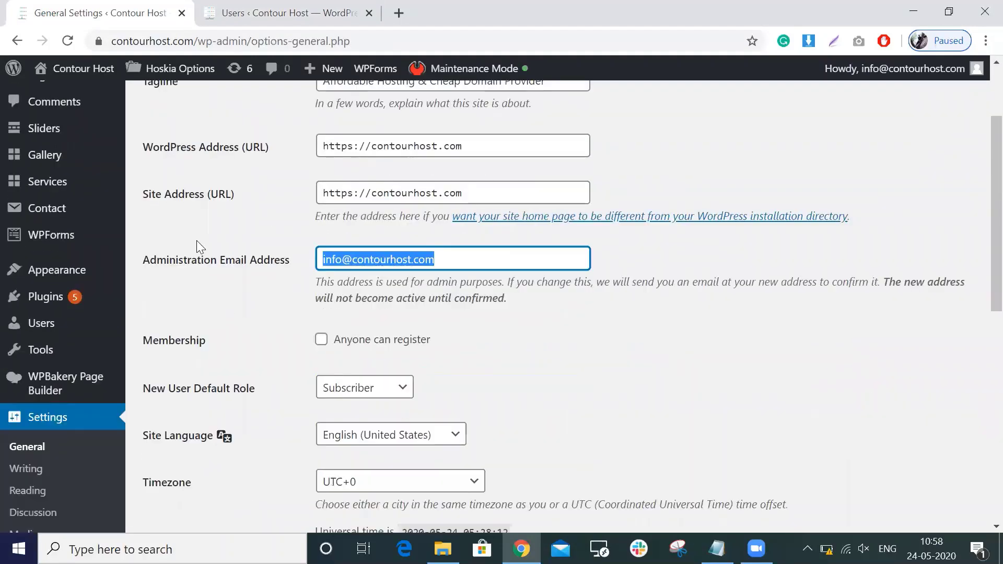
{"action": "mouse_move", "coordinate": [94, 301]}
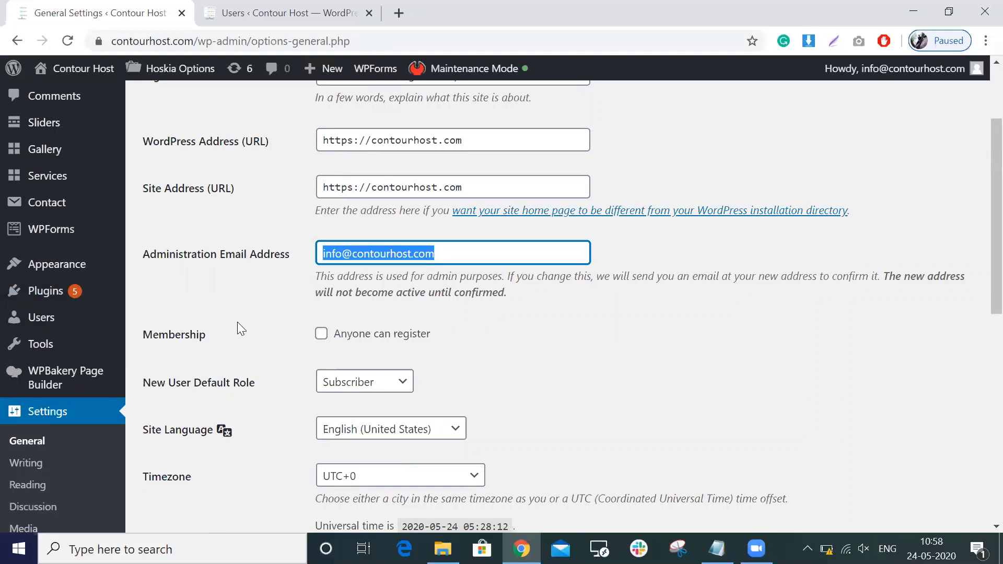
{"action": "scroll", "coordinate": [237, 329], "scroll_direction": "down", "scroll_amount": 1}
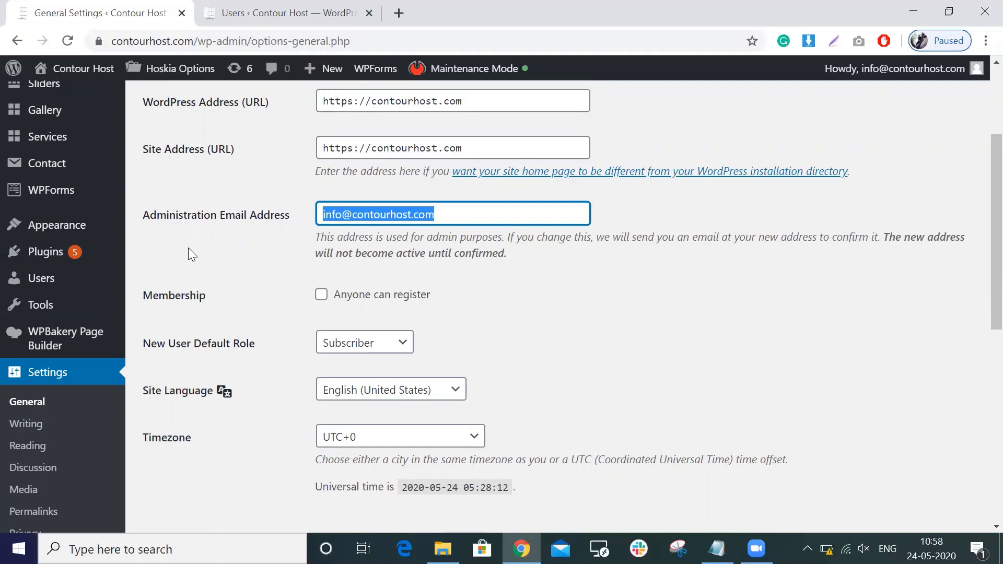
{"action": "mouse_move", "coordinate": [94, 197]}
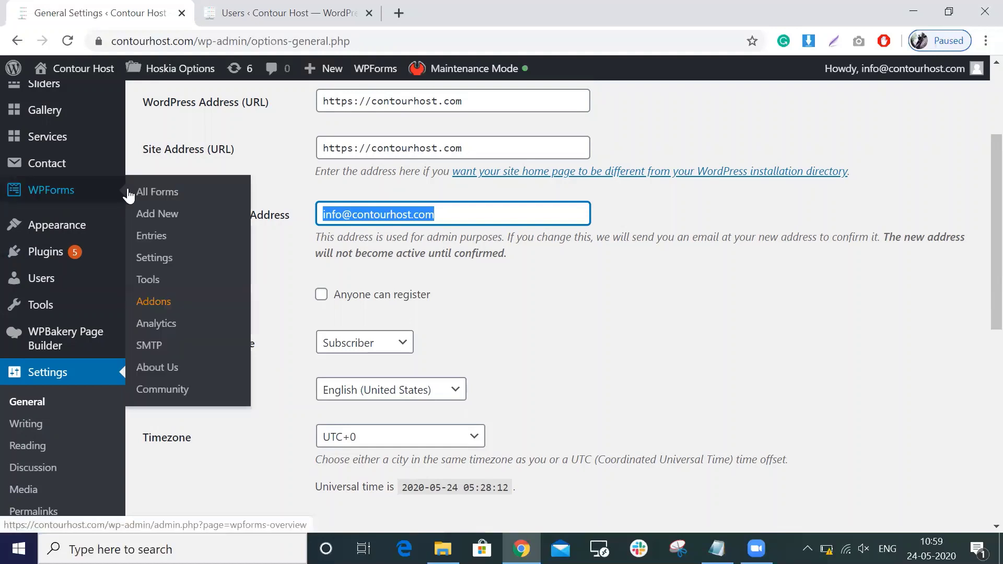
{"action": "scroll", "coordinate": [230, 147], "scroll_direction": "up", "scroll_amount": 3}
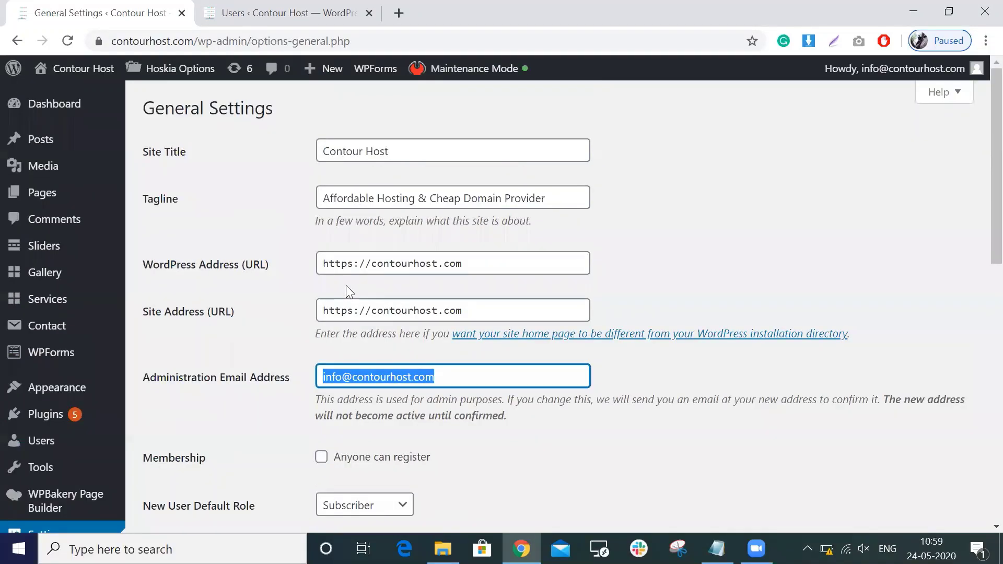
{"action": "left_click", "coordinate": [343, 263]}
{"action": "double_click", "coordinate": [343, 264]}
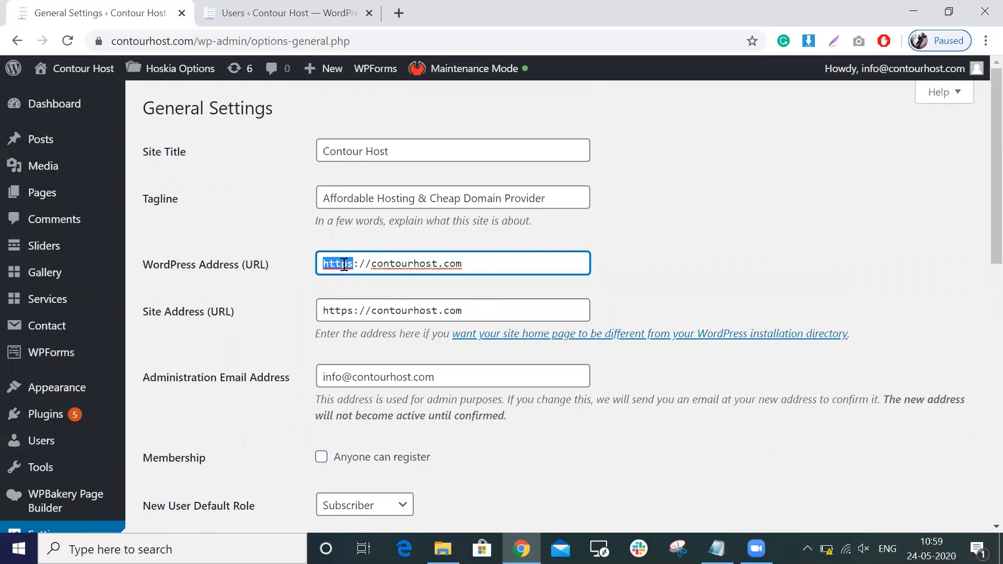